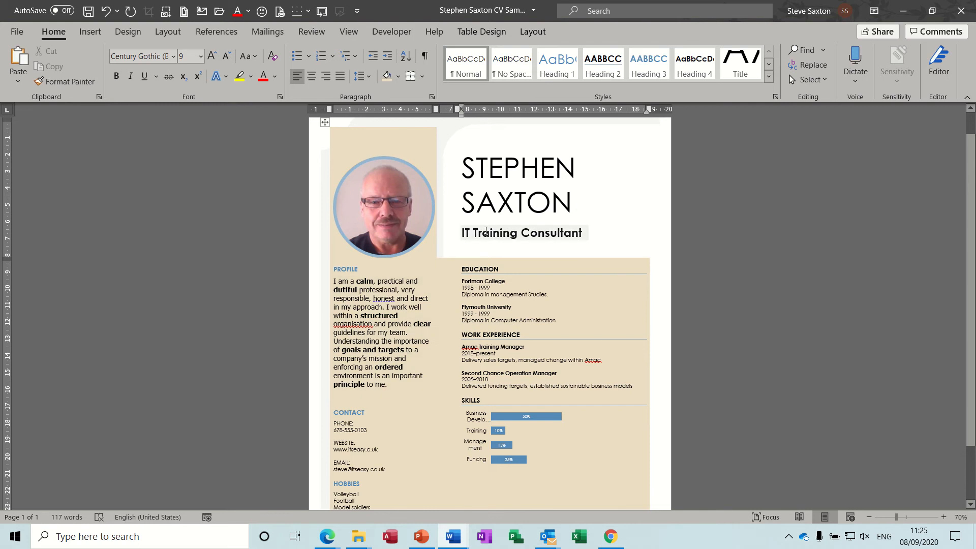
Swap the CV job title to the Care manager AutoText entry
{"action": "left_click", "coordinate": [504, 232]}
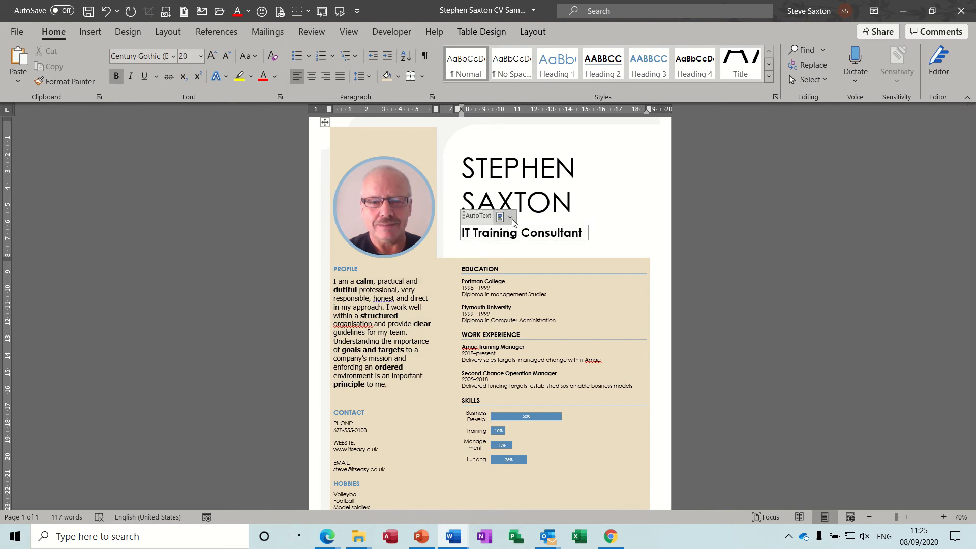
{"action": "left_click", "coordinate": [510, 218]}
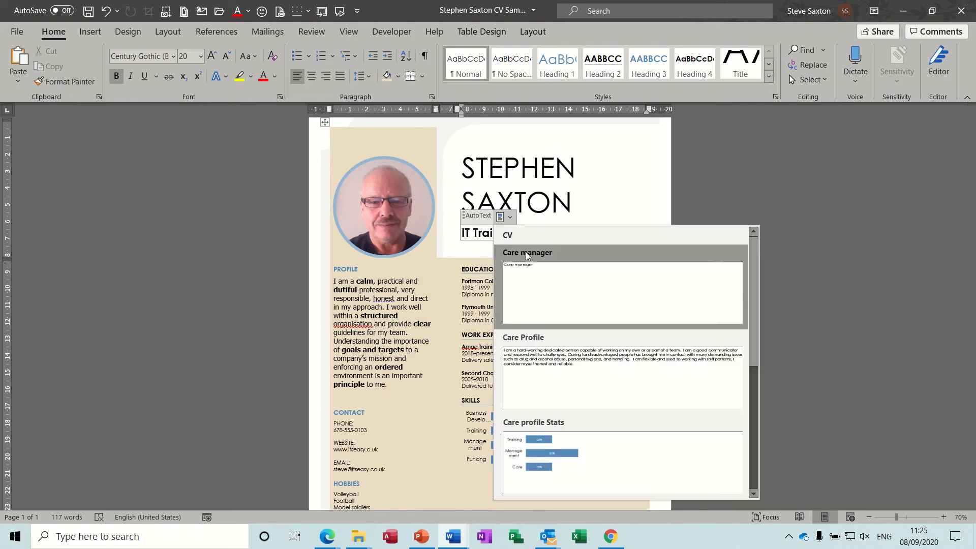
{"action": "left_click", "coordinate": [545, 275]}
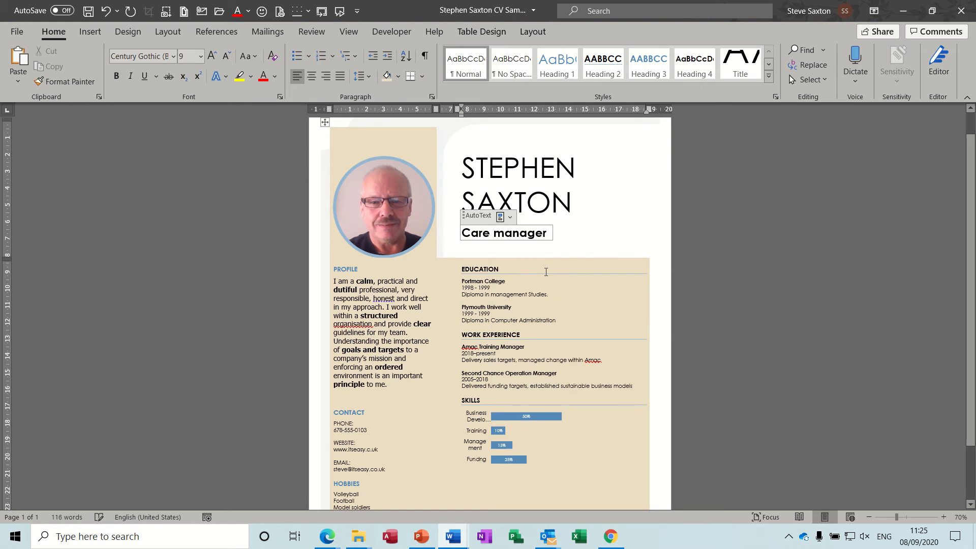
Replace the profile text with the Care Profile entry
{"action": "left_click", "coordinate": [400, 282]}
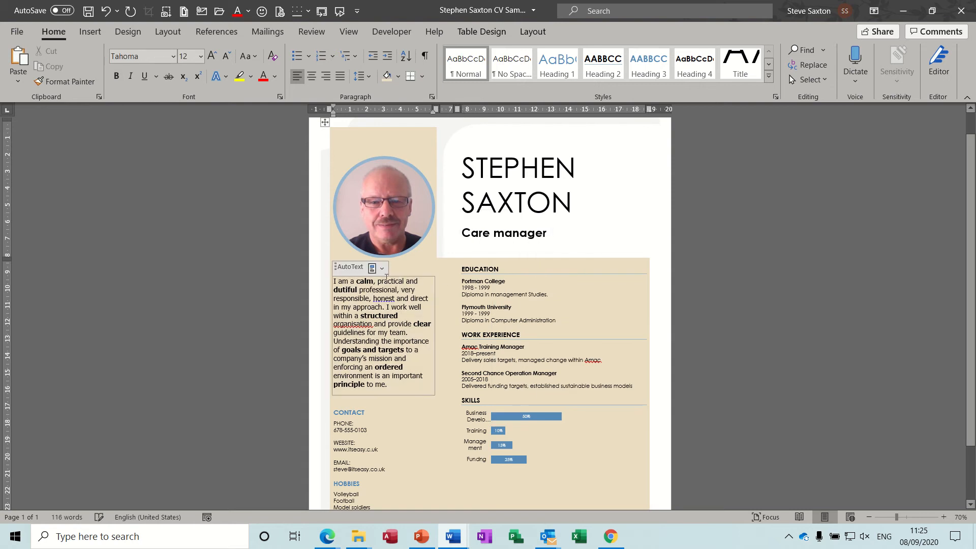
{"action": "left_click", "coordinate": [382, 269]}
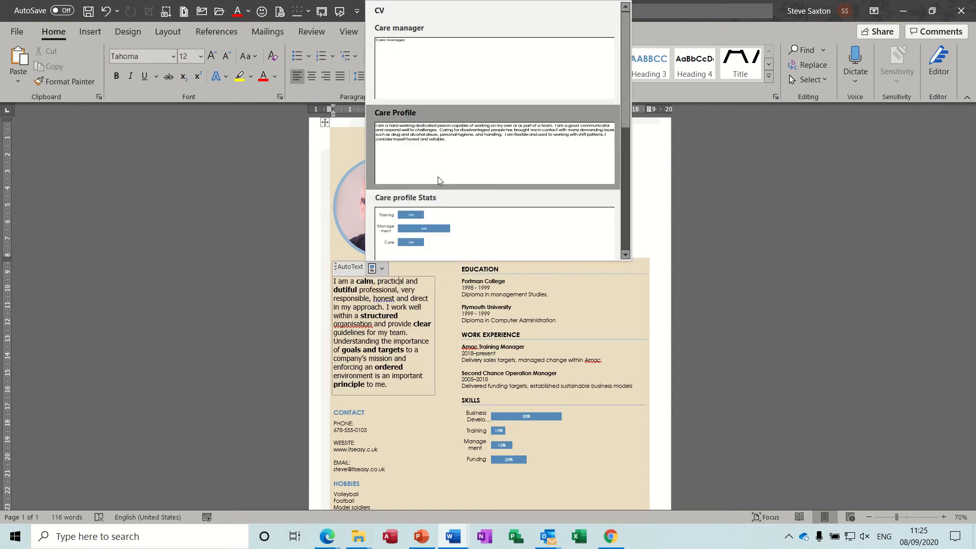
{"action": "left_click", "coordinate": [443, 151]}
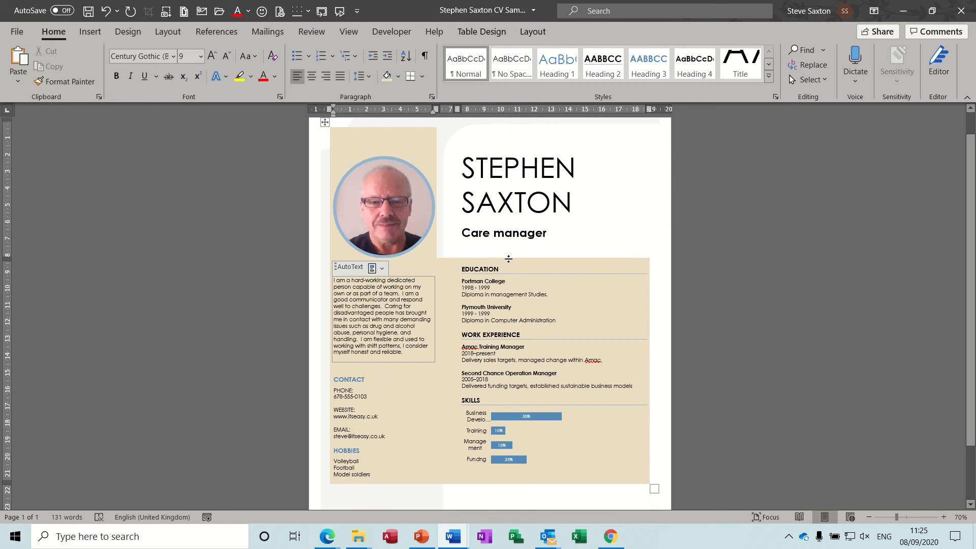
Replace the skills chart with Care profile Stats, then start a new blank document
{"action": "left_click", "coordinate": [513, 413]}
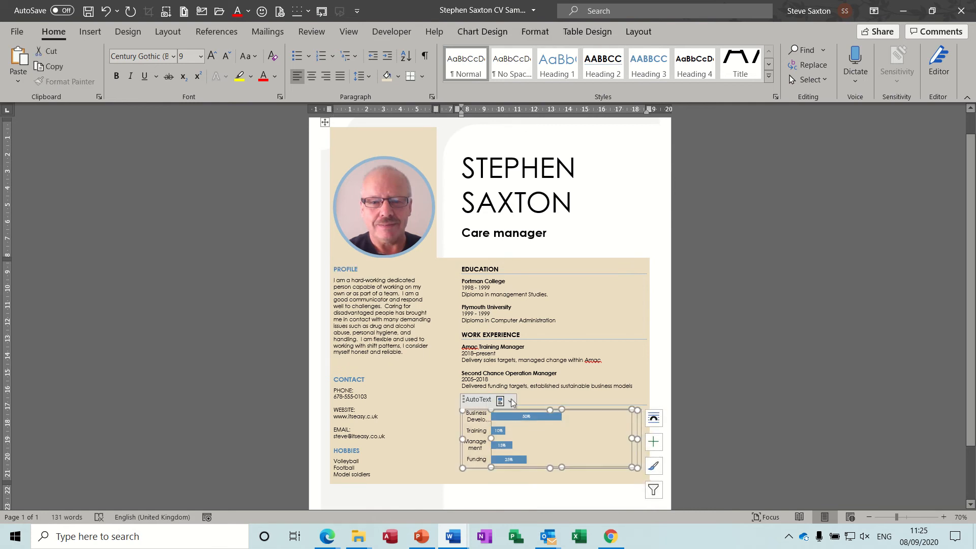
{"action": "left_click", "coordinate": [511, 402]}
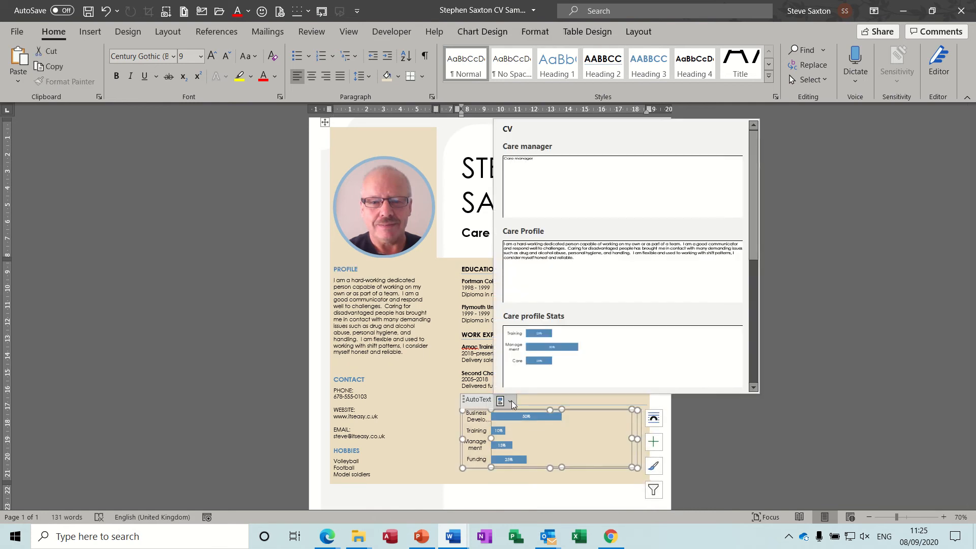
{"action": "left_click", "coordinate": [570, 357]}
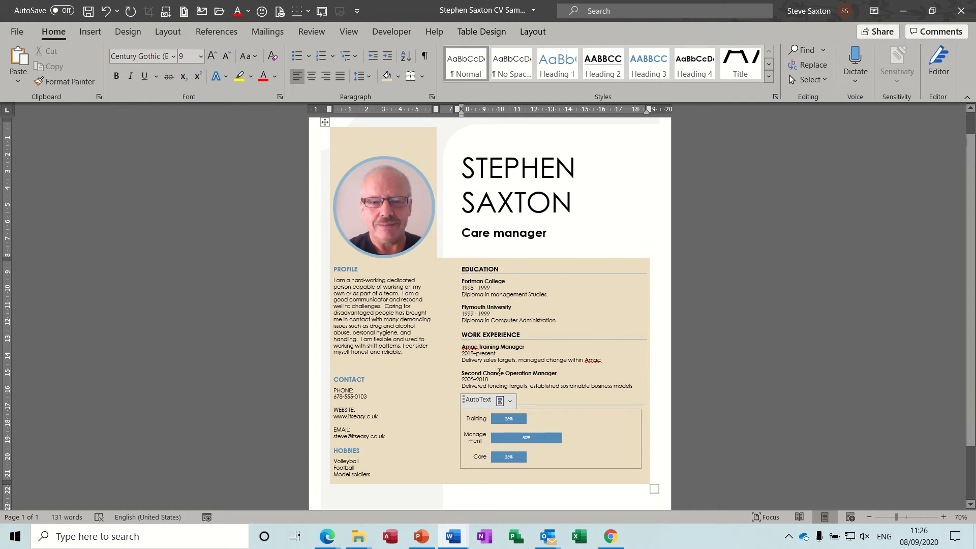
{"action": "key", "text": "ctrl+n"}
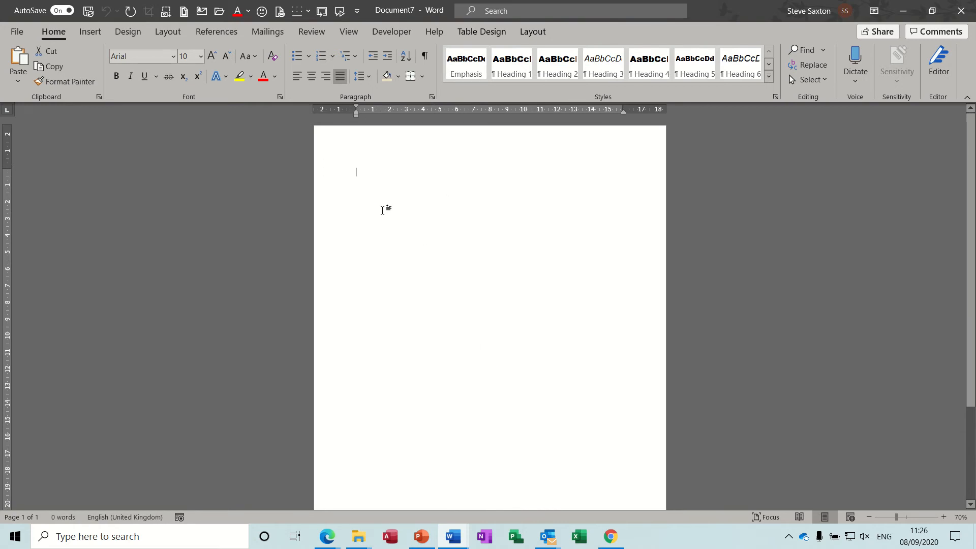
Insert a 3x3 table and delete its Table 1 caption
{"action": "left_click", "coordinate": [89, 33]}
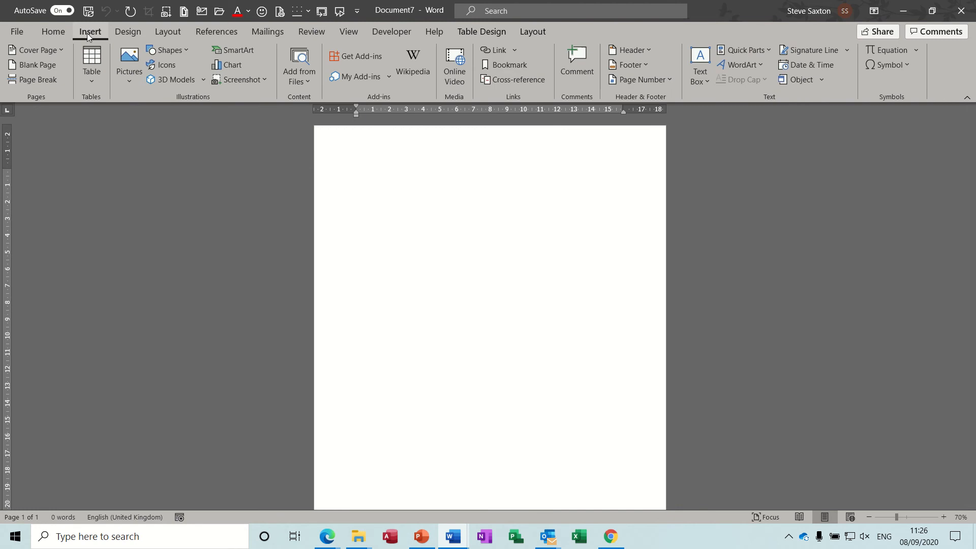
{"action": "left_click", "coordinate": [92, 74]}
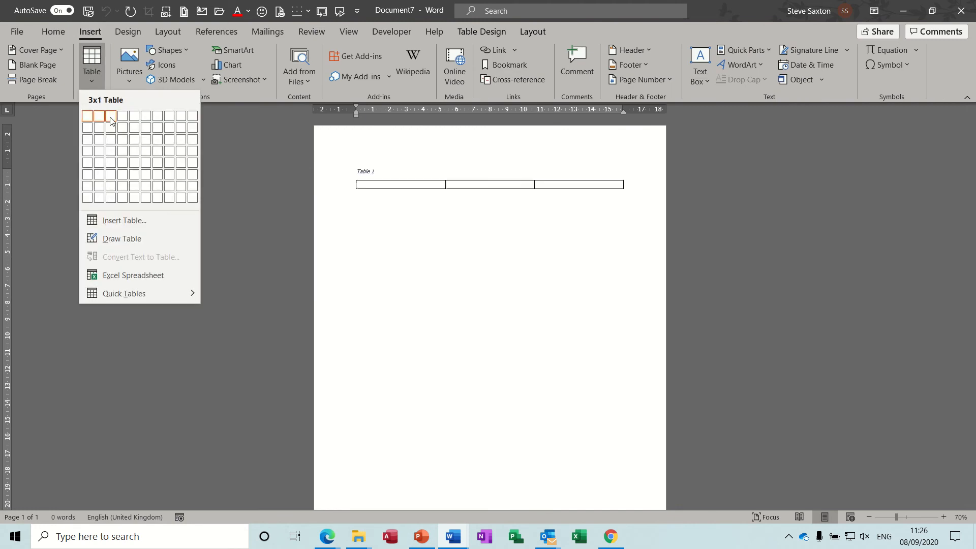
{"action": "left_click", "coordinate": [110, 139]}
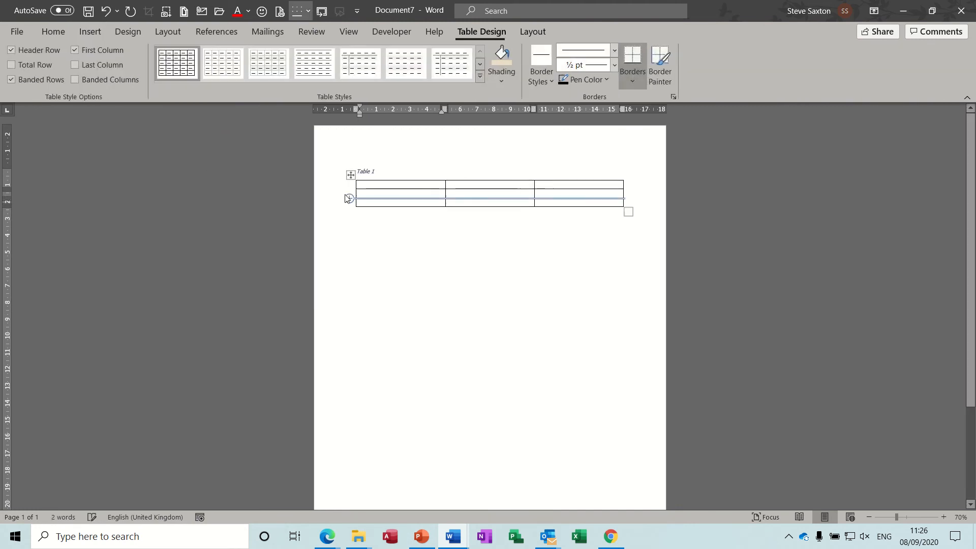
{"action": "left_click", "coordinate": [376, 174]}
{"action": "key", "text": "BackSpace"}
{"action": "key", "text": "BackSpace"}
{"action": "key", "text": "BackSpace"}
{"action": "key", "text": "BackSpace"}
{"action": "key", "text": "BackSpace"}
{"action": "key", "text": "BackSpace"}
{"action": "key", "text": "BackSpace"}
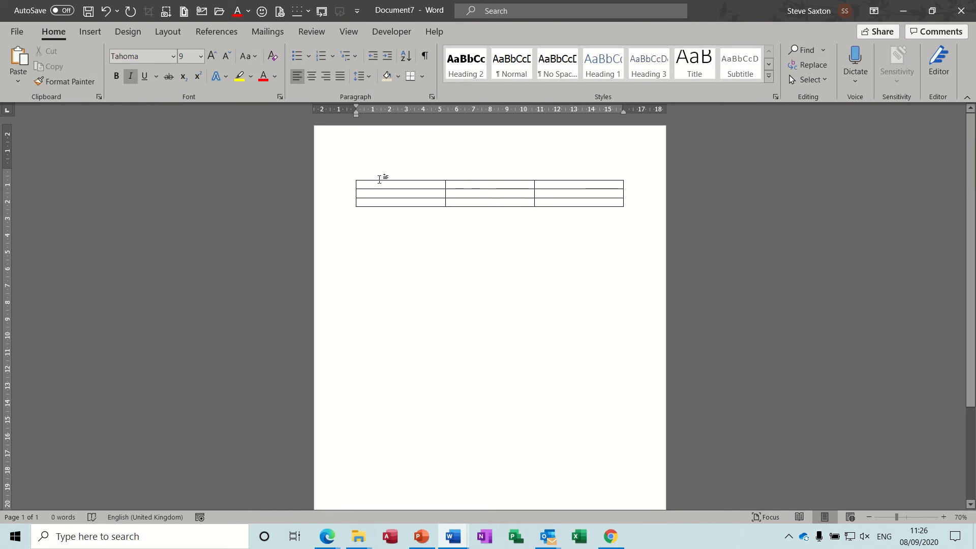
Make the table's first row taller with two empty lines in the first cell
{"action": "left_click", "coordinate": [386, 185]}
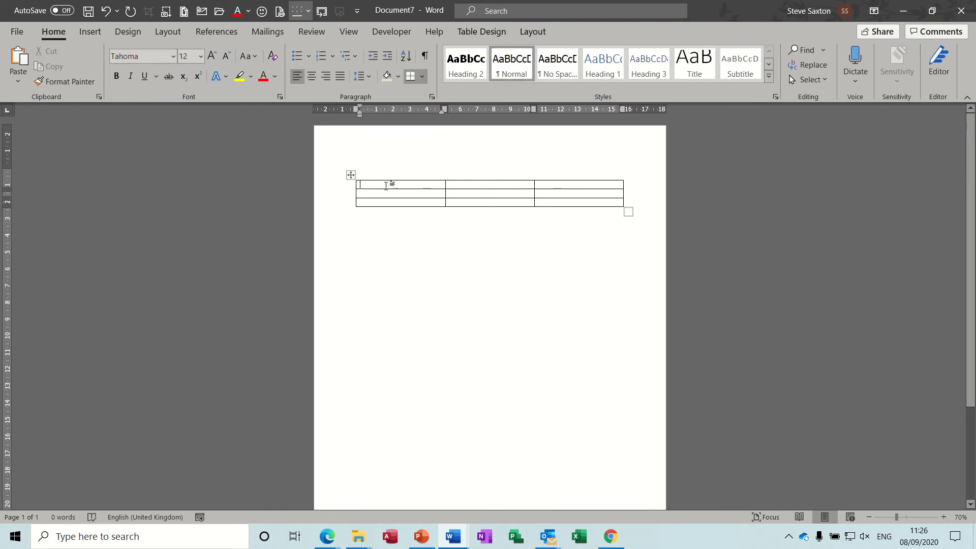
{"action": "key", "text": "Return"}
{"action": "key", "text": "Return"}
{"action": "key", "text": "Return"}
{"action": "key", "text": "Return"}
{"action": "key", "text": "Return"}
{"action": "key", "text": "Return"}
{"action": "key", "text": "Return"}
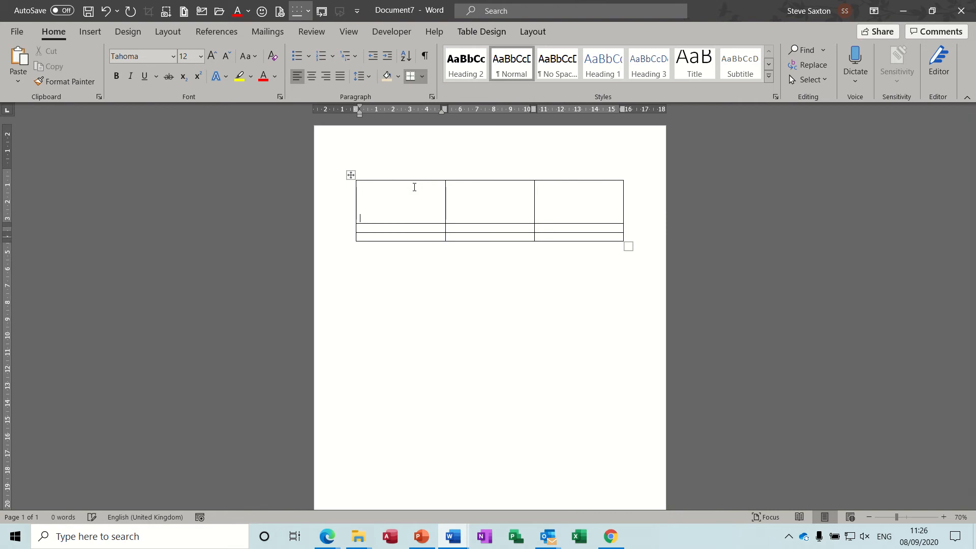
{"action": "key", "text": "Return"}
{"action": "key", "text": "Return"}
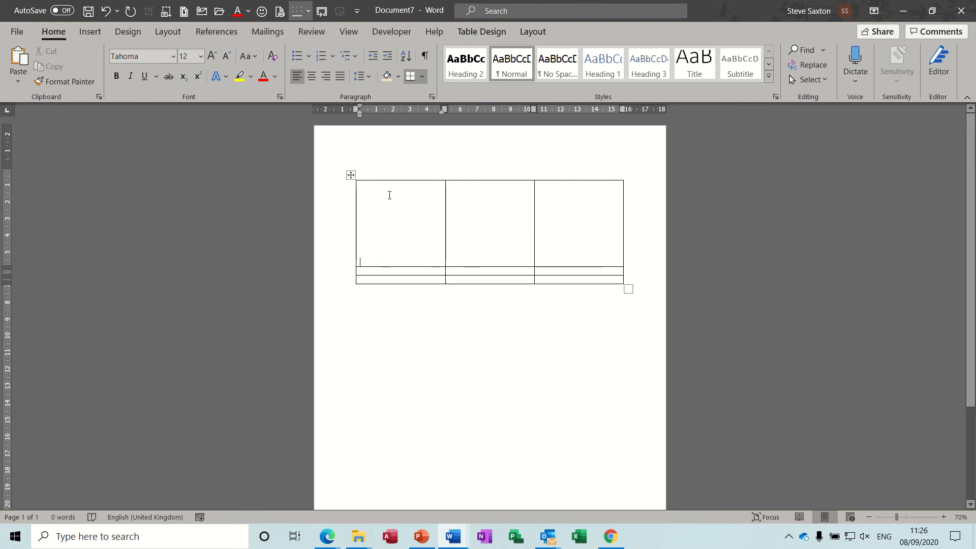
{"action": "left_click", "coordinate": [388, 195]}
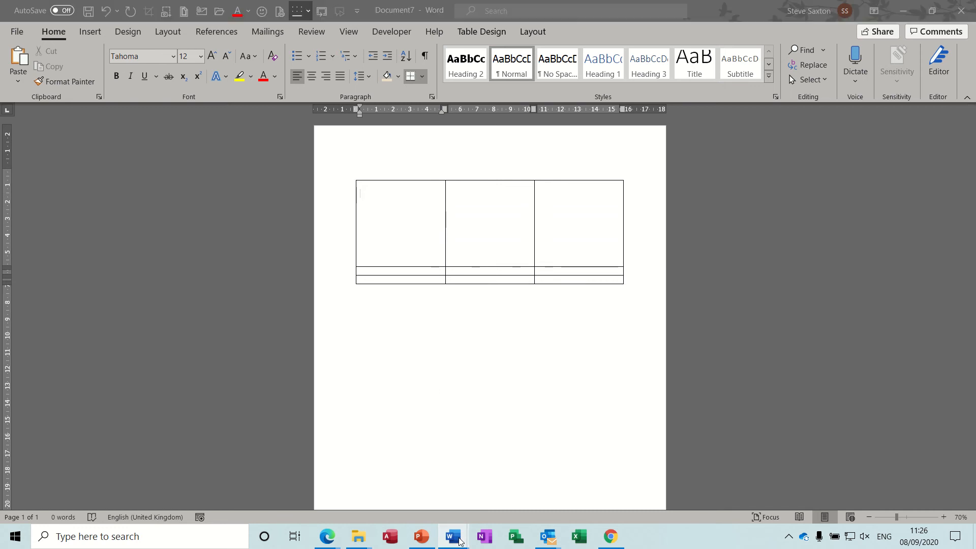
Draw an oval circle in the table's first cell of Document7
{"action": "mouse_move", "coordinate": [460, 536]}
{"action": "left_click", "coordinate": [315, 475]}
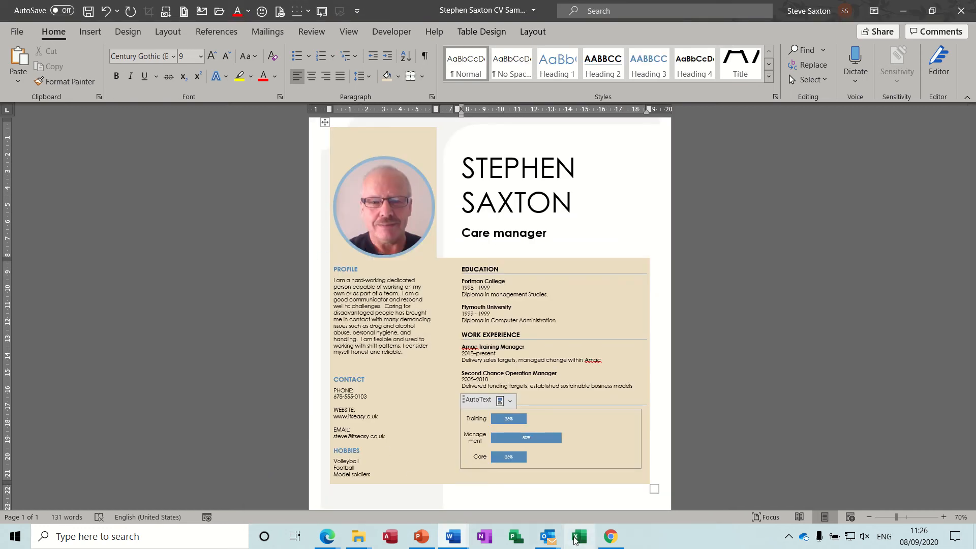
{"action": "mouse_move", "coordinate": [457, 535]}
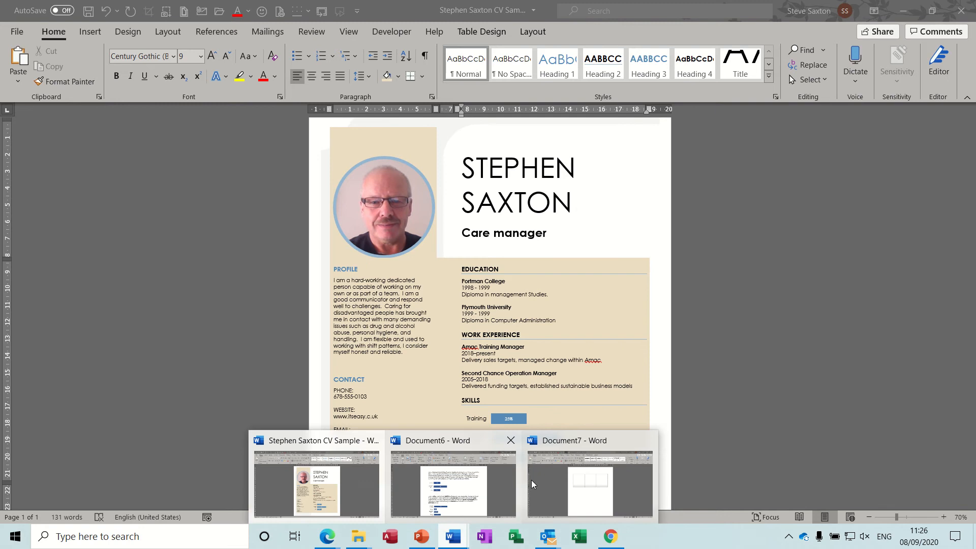
{"action": "left_click", "coordinate": [549, 484]}
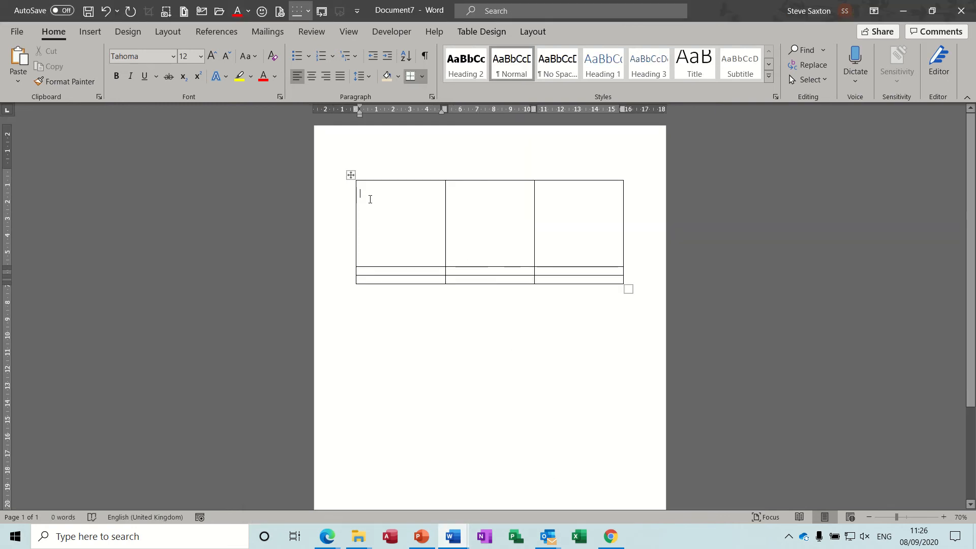
{"action": "left_click", "coordinate": [90, 32]}
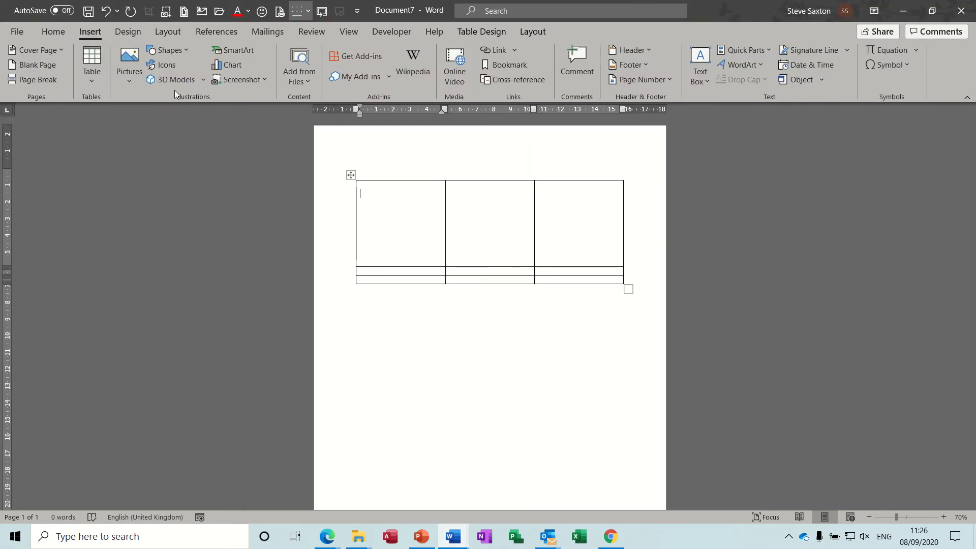
{"action": "left_click", "coordinate": [129, 65]}
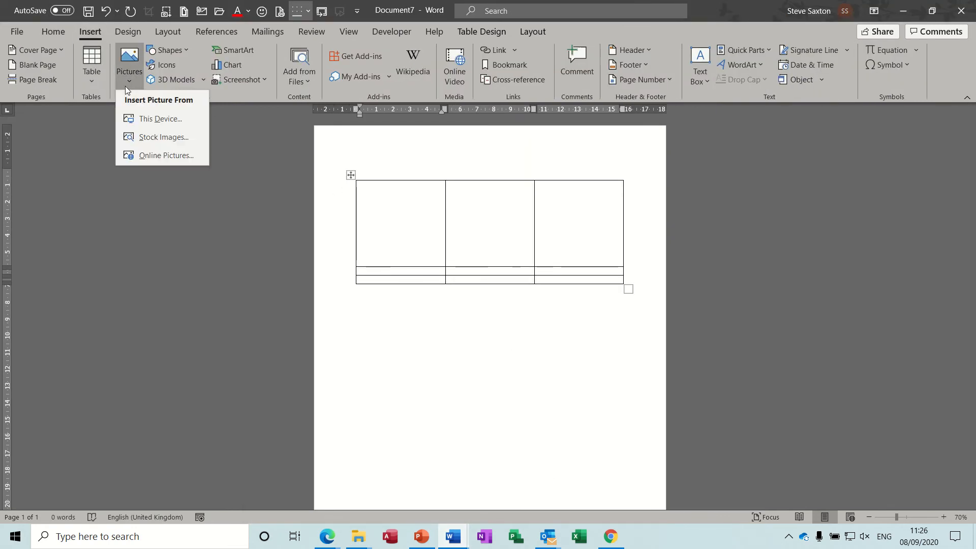
{"action": "left_click", "coordinate": [188, 56]}
{"action": "left_click", "coordinate": [200, 85]}
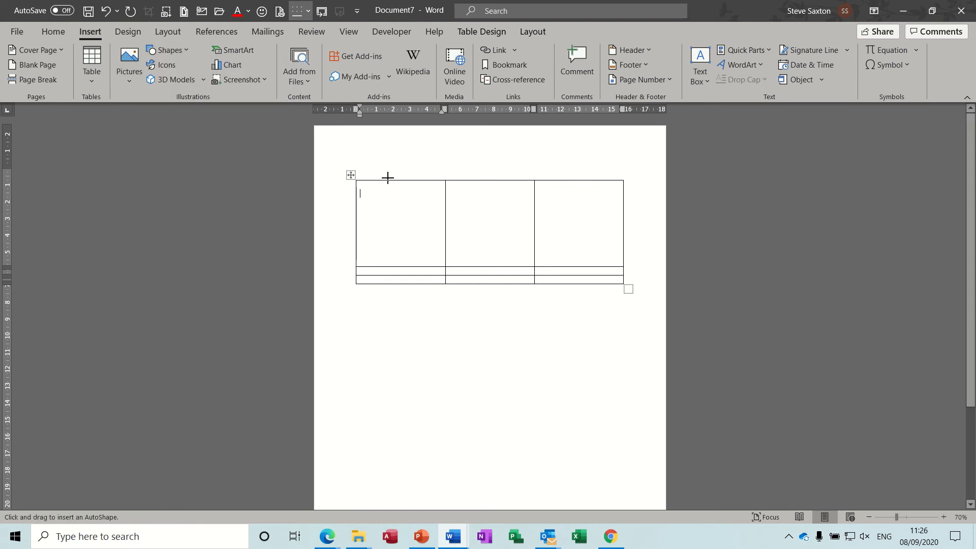
{"action": "mouse_move", "coordinate": [392, 187]}
{"action": "left_mouse_down"}
{"action": "mouse_move", "coordinate": [360, 257]}
{"action": "mouse_move", "coordinate": [359, 235]}
{"action": "mouse_move", "coordinate": [386, 215]}
{"action": "mouse_move", "coordinate": [416, 224]}
{"action": "mouse_move", "coordinate": [405, 217]}
{"action": "left_mouse_up"}
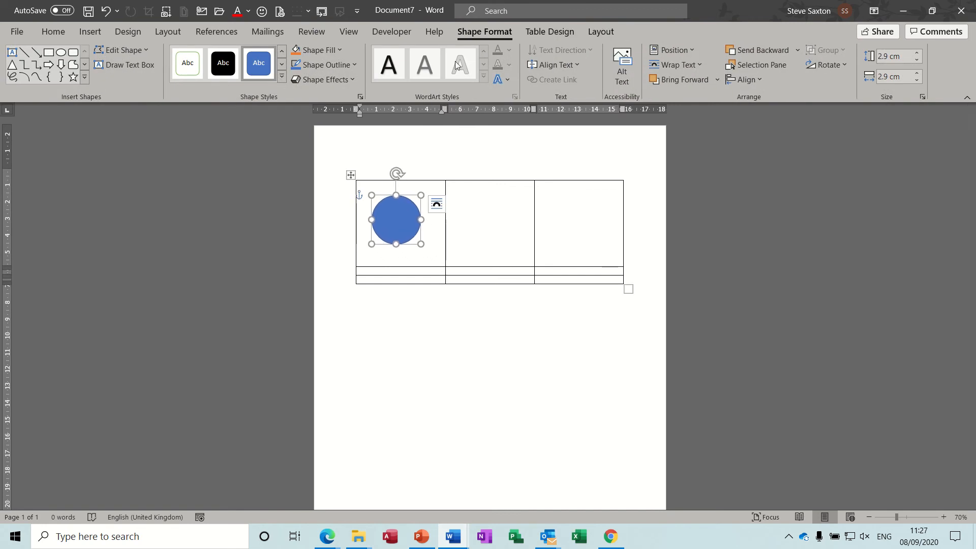
Fill the circle with the portrait photo file and widen the first column
{"action": "left_click", "coordinate": [340, 50]}
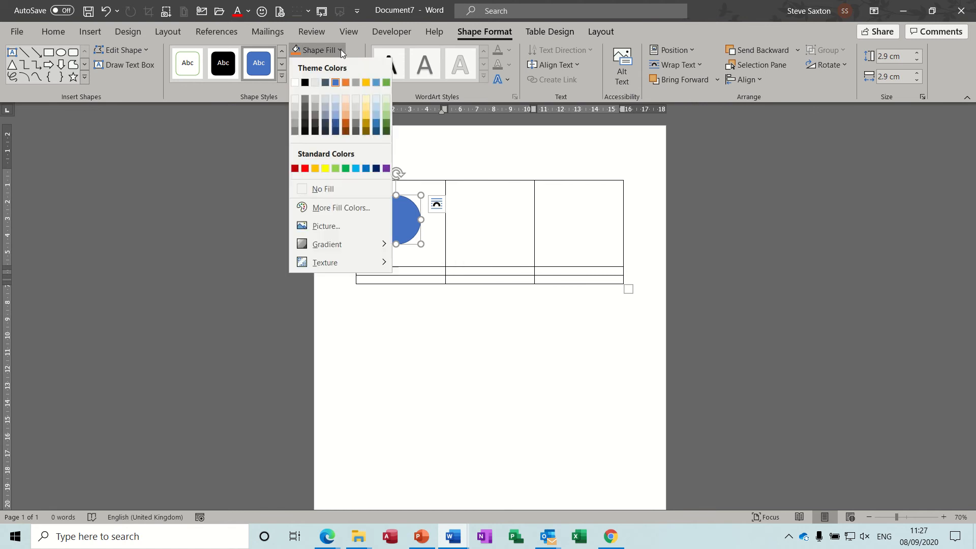
{"action": "left_click", "coordinate": [330, 227]}
{"action": "left_click", "coordinate": [330, 228]}
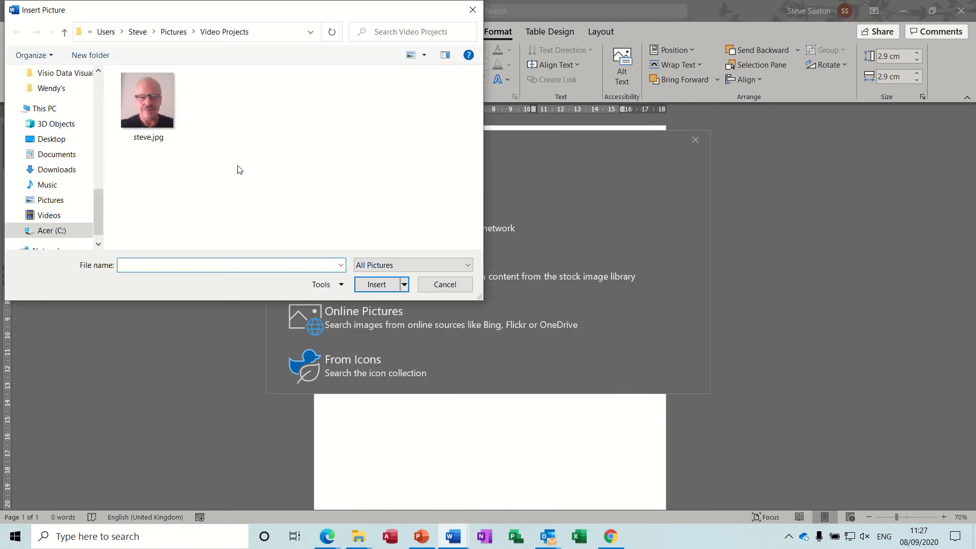
{"action": "left_click", "coordinate": [154, 111]}
{"action": "double_click", "coordinate": [154, 111]}
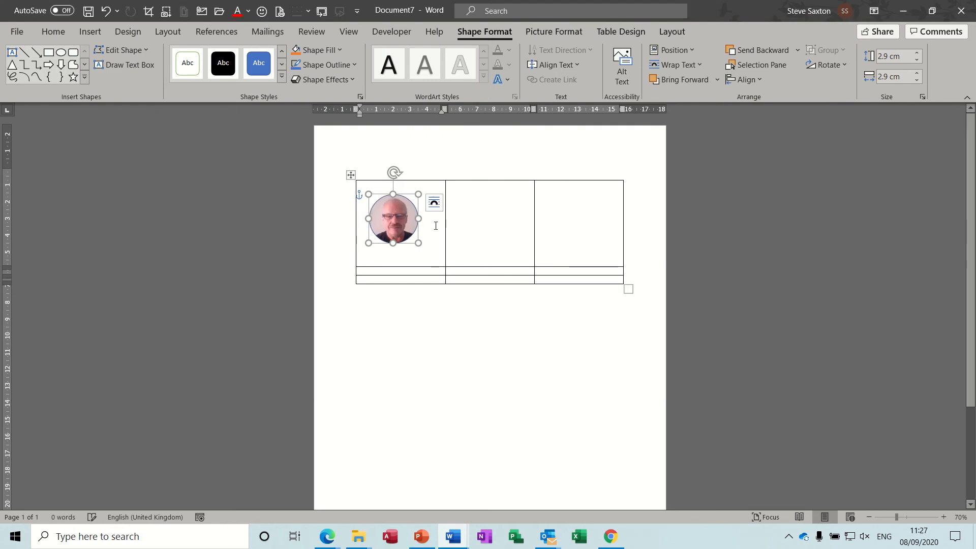
{"action": "left_click_drag", "start_coordinate": [446, 226], "coordinate": [499, 224]}
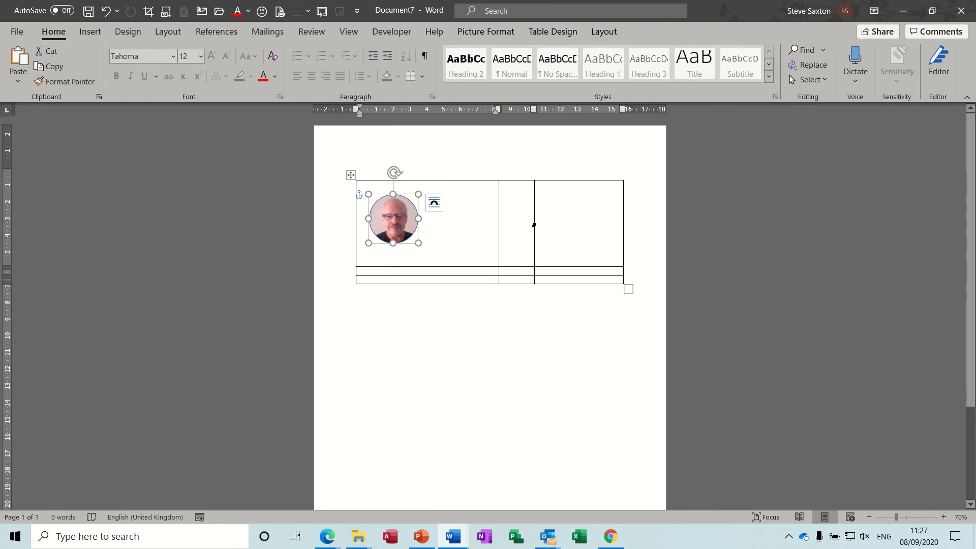
Narrow the middle column and remove all borders from the photo table
{"action": "left_click_drag", "start_coordinate": [534, 223], "coordinate": [512, 223]}
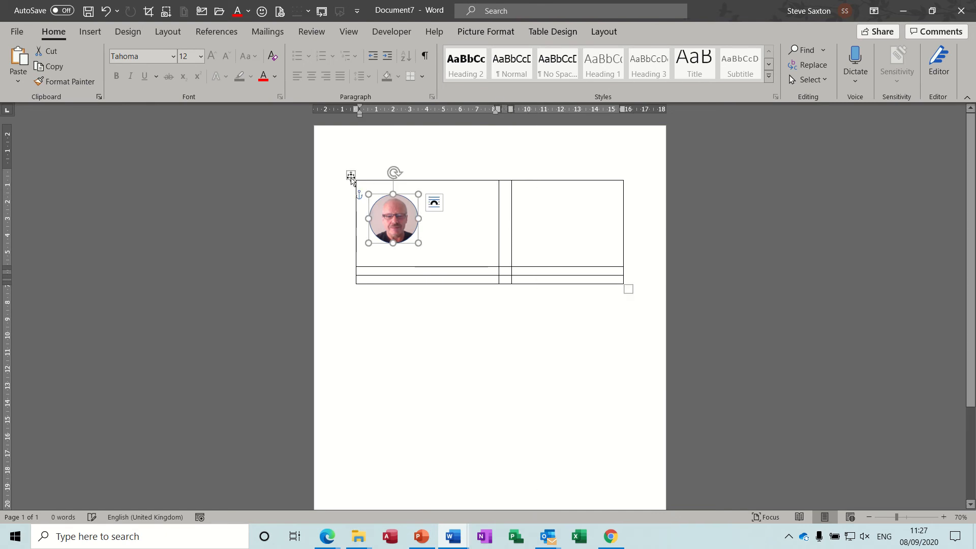
{"action": "left_click", "coordinate": [351, 175]}
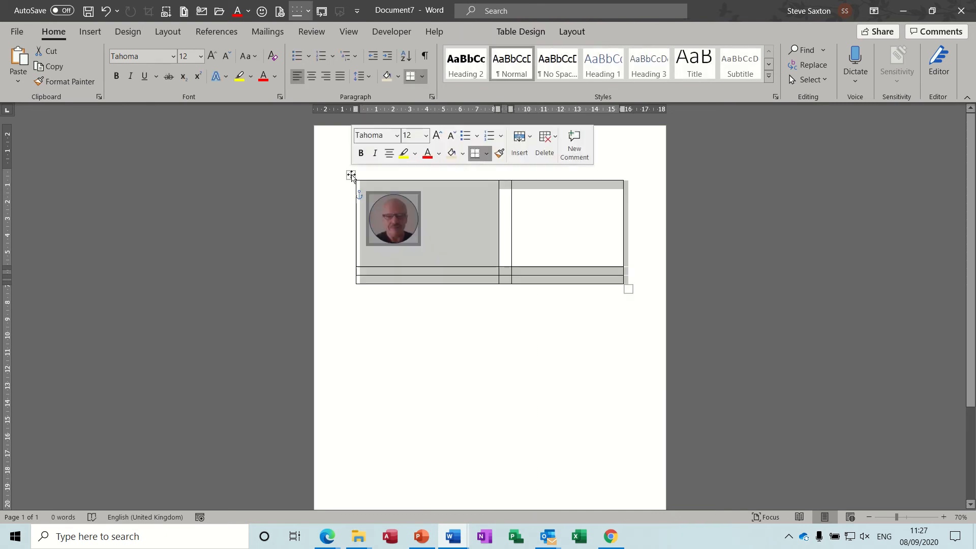
{"action": "left_click", "coordinate": [423, 77]}
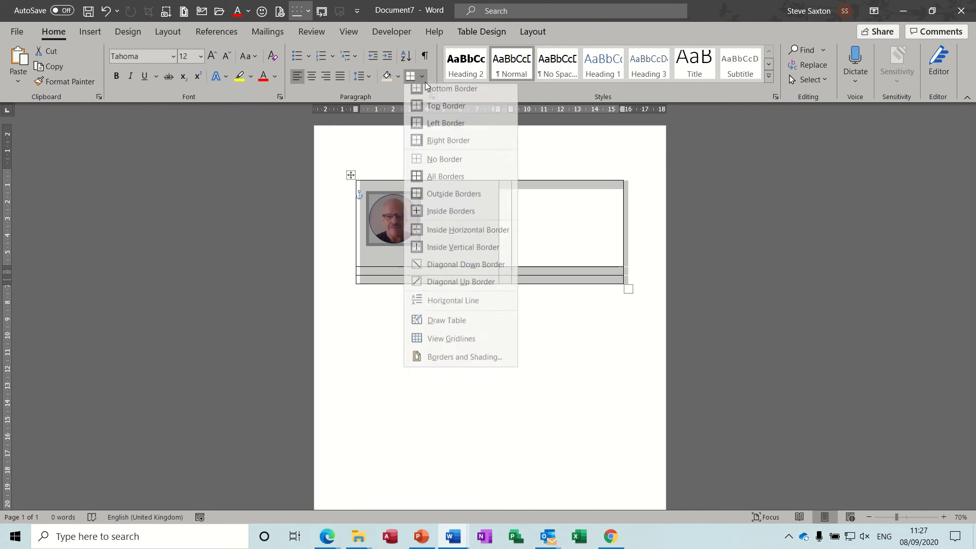
{"action": "left_click", "coordinate": [436, 160]}
{"action": "left_click", "coordinate": [545, 227]}
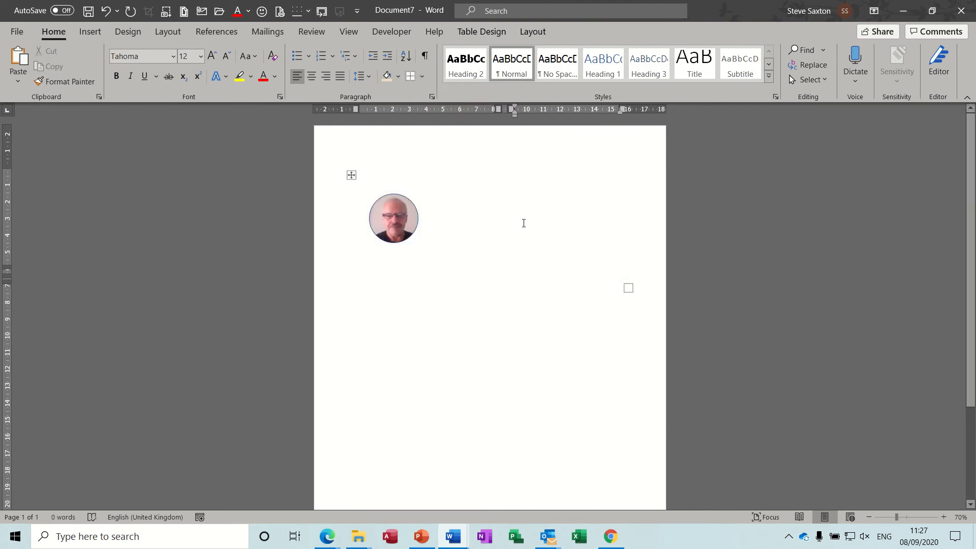
Turn on View Gridlines so the borderless table shows dashed lines
{"action": "key", "text": "Left"}
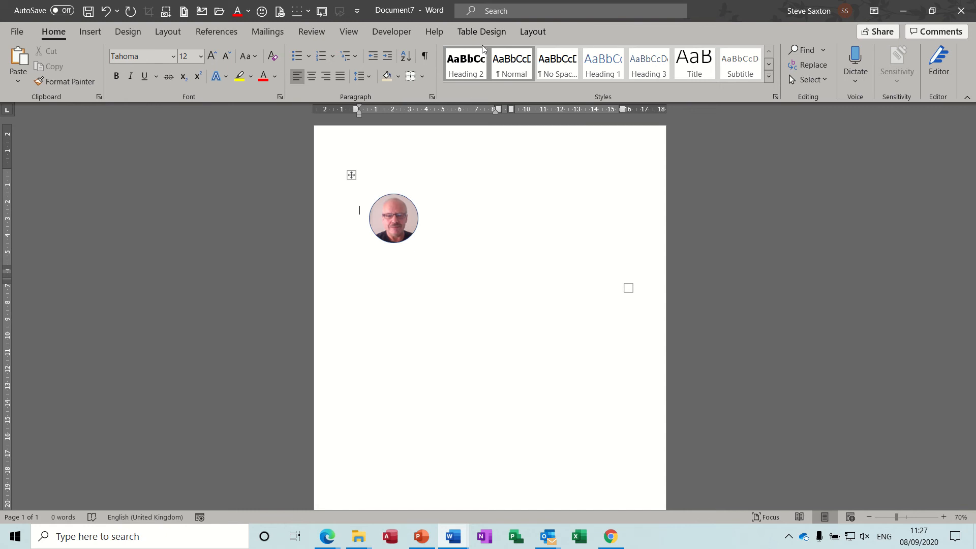
{"action": "left_click", "coordinate": [479, 30]}
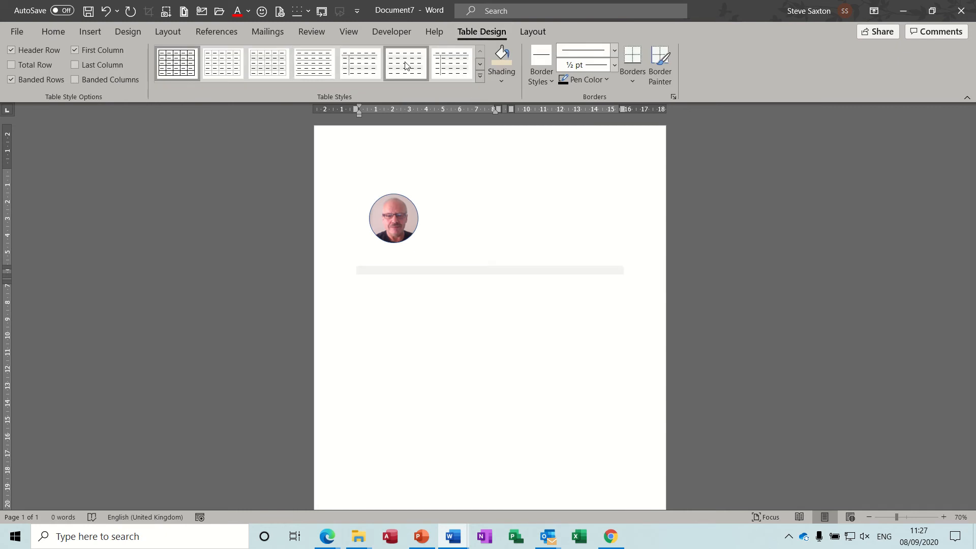
{"action": "left_click", "coordinate": [533, 31]}
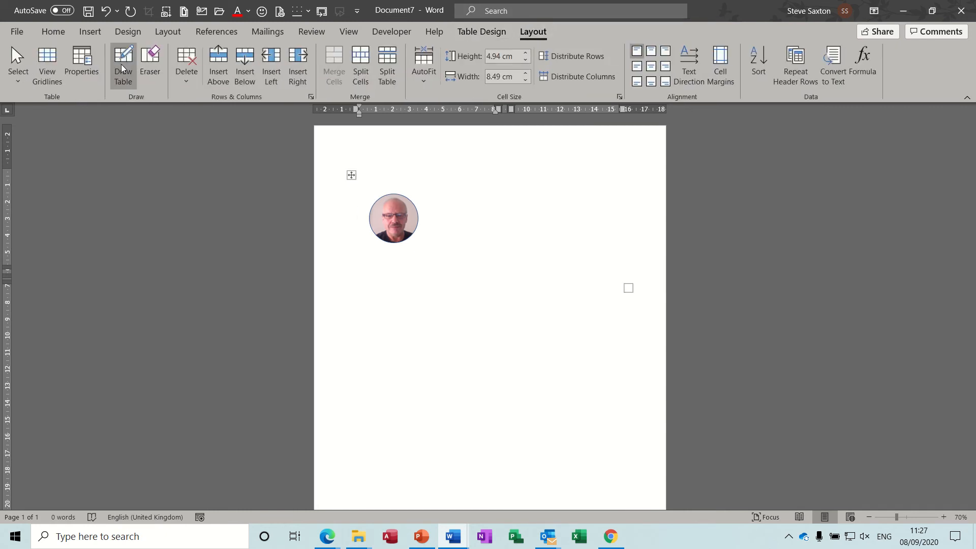
{"action": "left_click", "coordinate": [47, 63]}
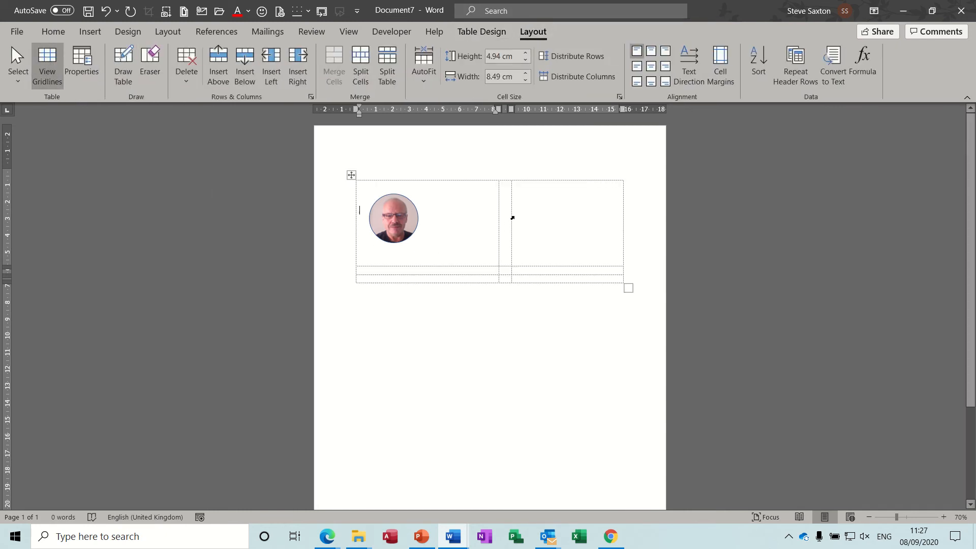
Place the cursor in the right-hand cell and bring the sample CV document forward
{"action": "left_click", "coordinate": [528, 195]}
{"action": "left_click", "coordinate": [453, 536]}
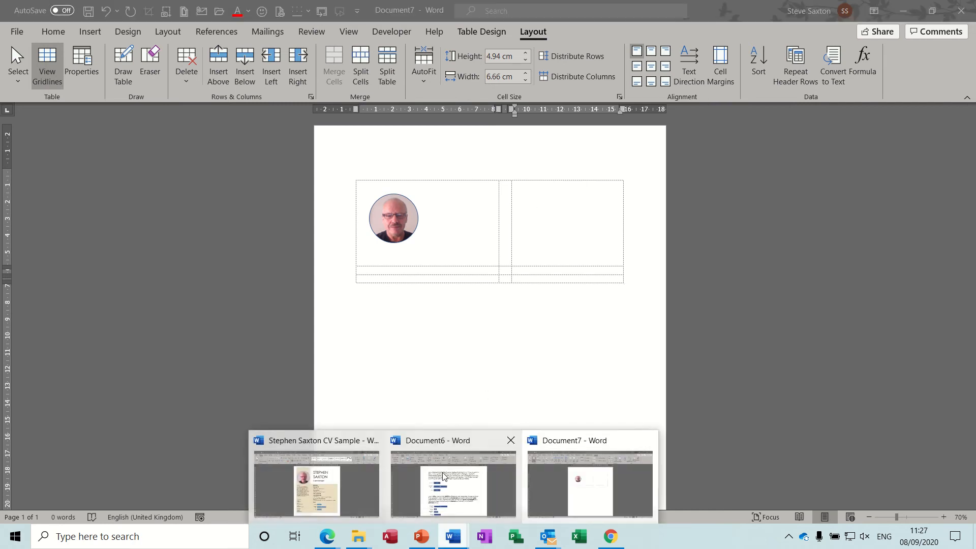
{"action": "left_click", "coordinate": [328, 485]}
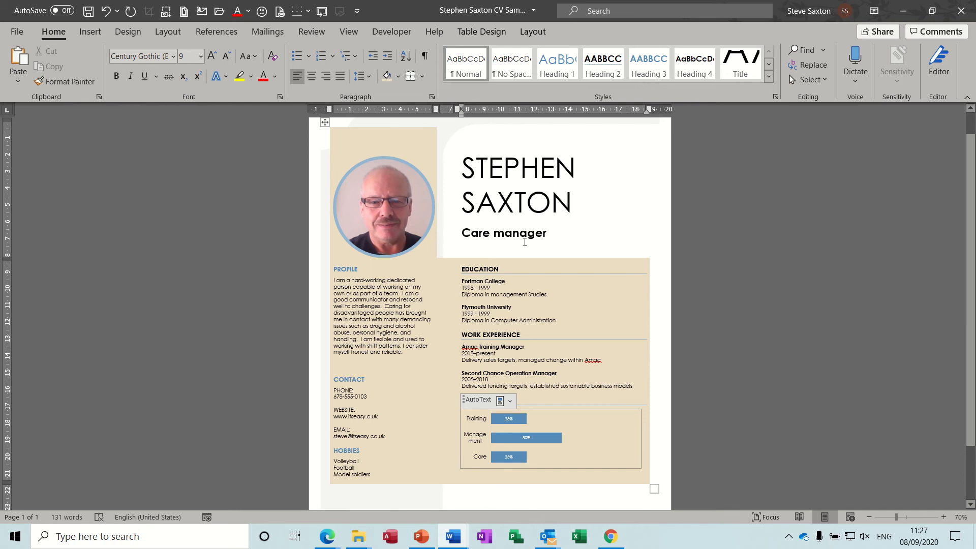
Type the person's full name plus a new line in Document7's right cell, then switch to Document6
{"action": "left_click", "coordinate": [453, 537]}
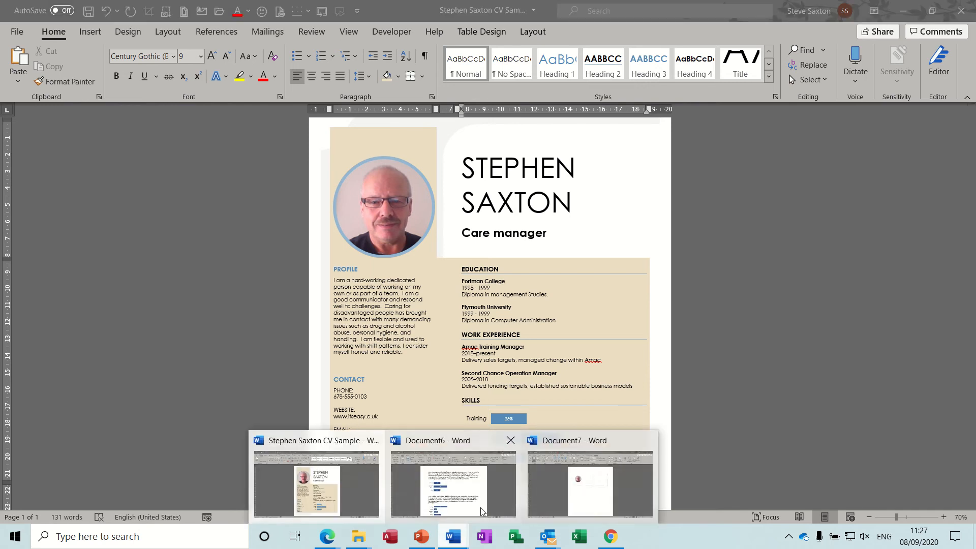
{"action": "left_click", "coordinate": [559, 499]}
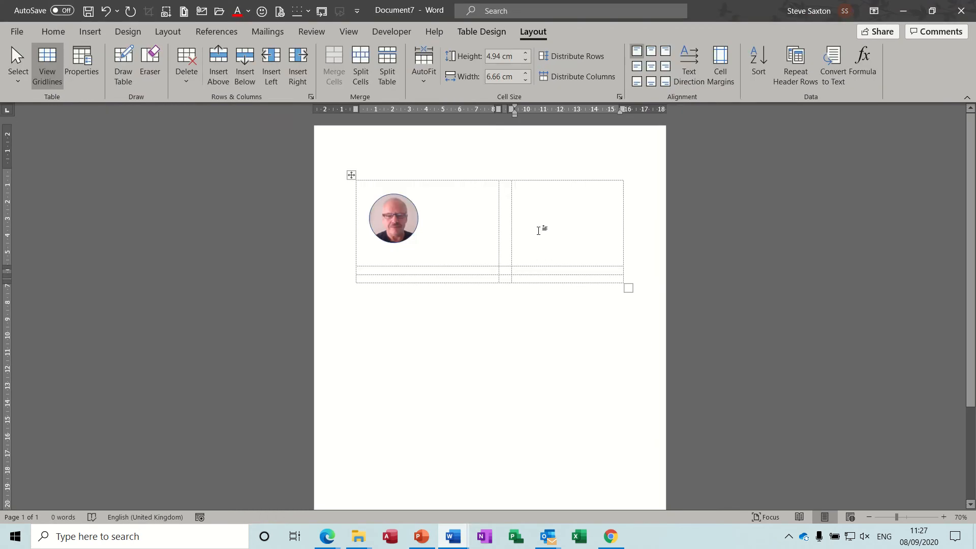
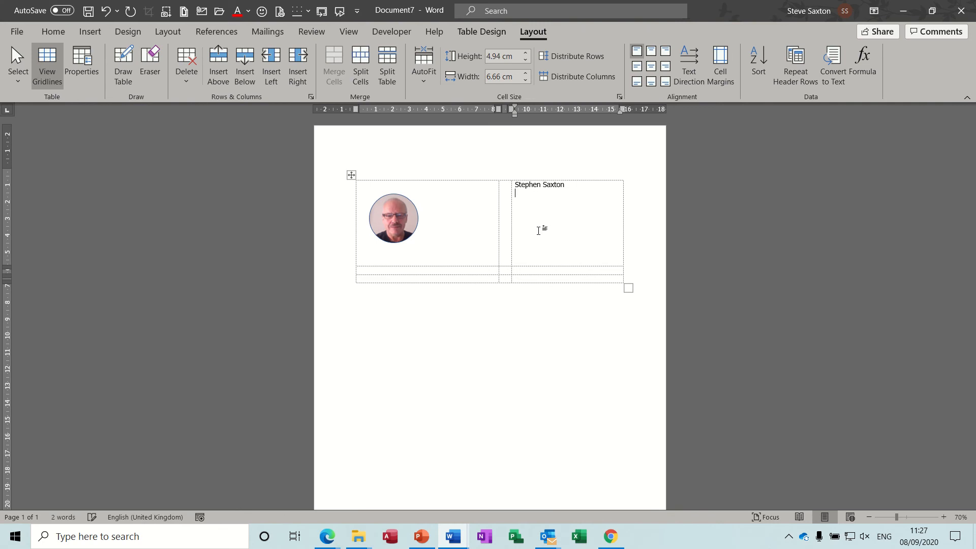
{"action": "key", "text": "Return"}
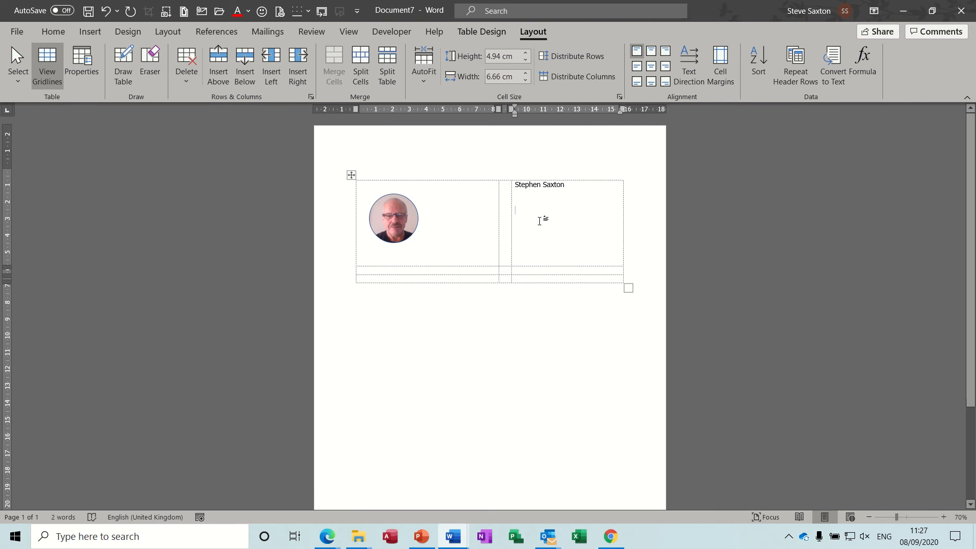
{"action": "left_click", "coordinate": [453, 536]}
{"action": "left_click", "coordinate": [480, 485]}
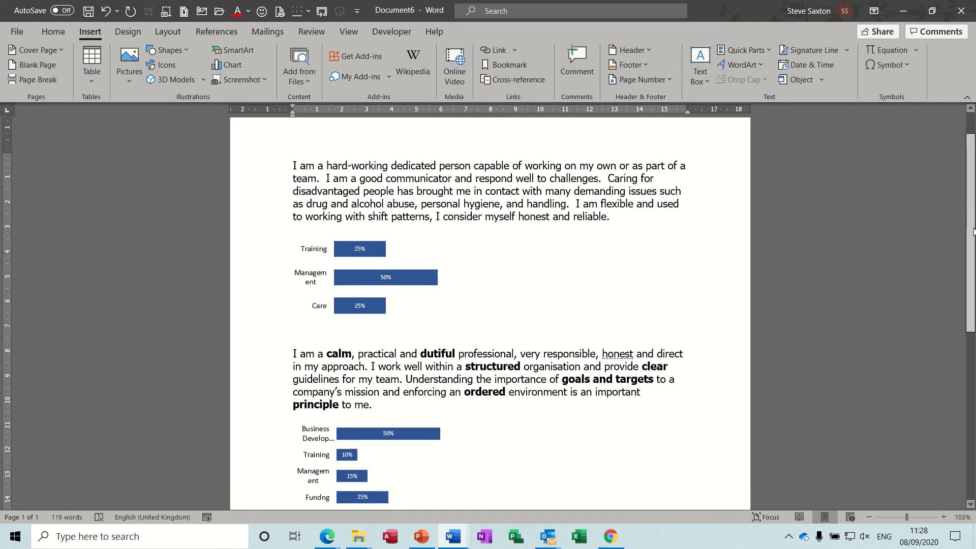
Add Training Manager and Care Manager lines below the second skills chart
{"action": "scroll", "coordinate": [973, 215], "scroll_direction": "down", "scroll_amount": 3}
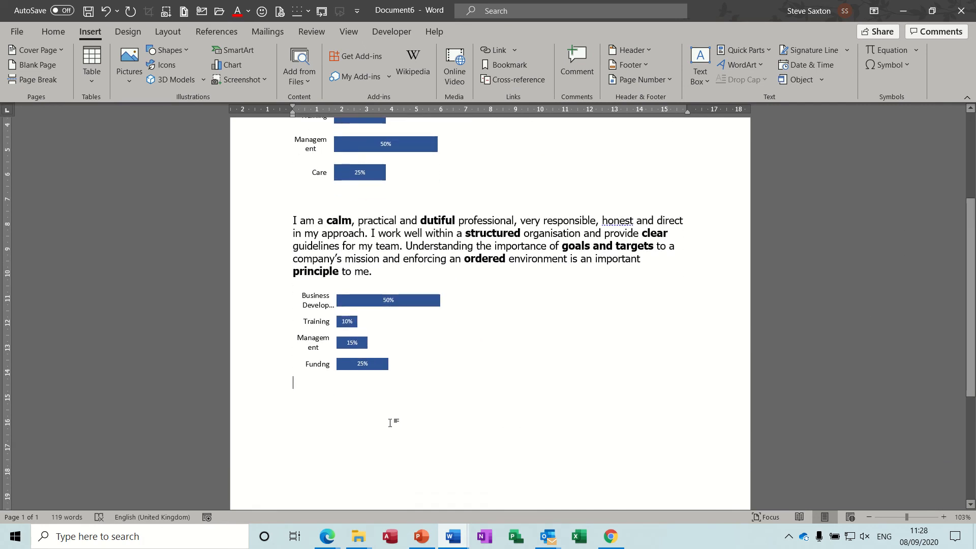
{"action": "key", "text": "Return"}
{"action": "type", "text": "Trainin"}
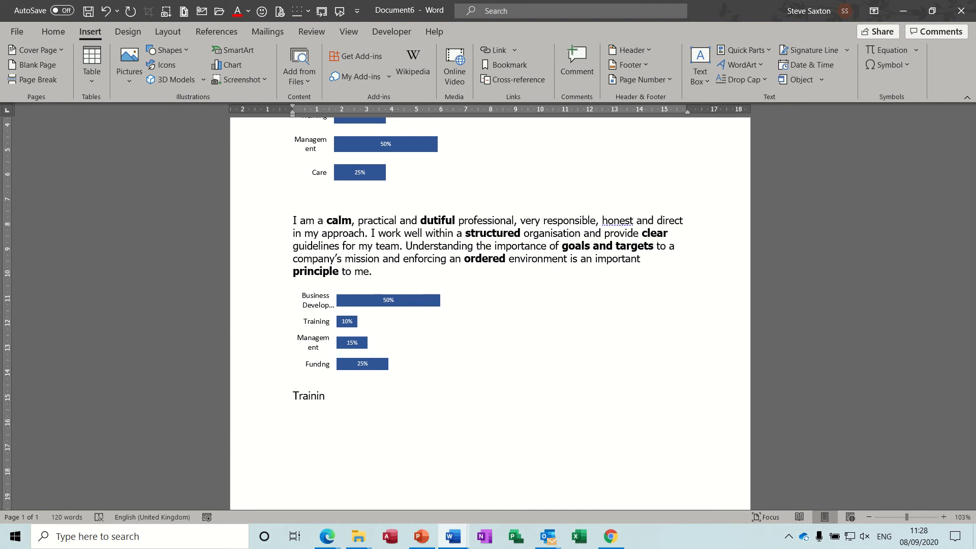
{"action": "type", "text": "g Manager "}
{"action": "type", "text": "Car"}
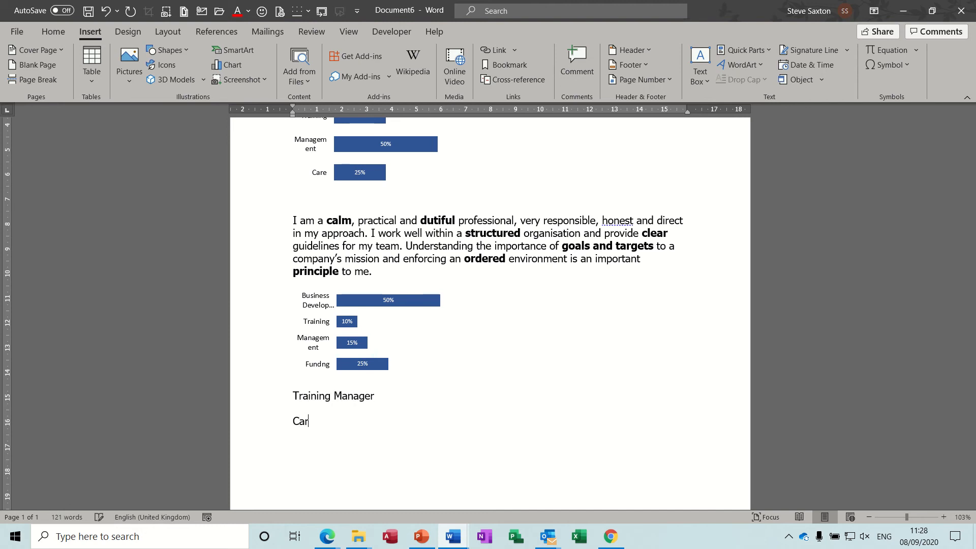
{"action": "type", "text": "e Manager"}
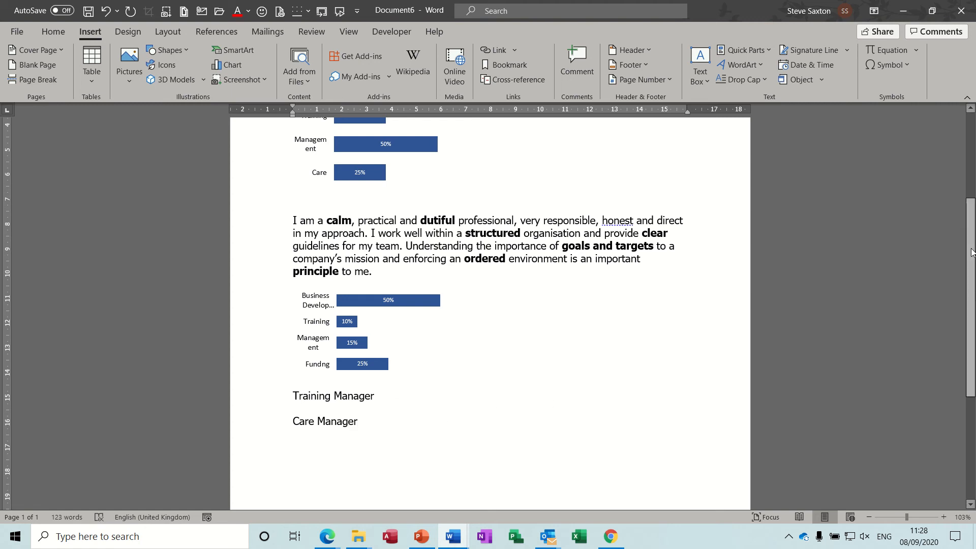
Select the Training Manager line from the left margin
{"action": "scroll", "coordinate": [972, 252], "scroll_direction": "up", "scroll_amount": 3}
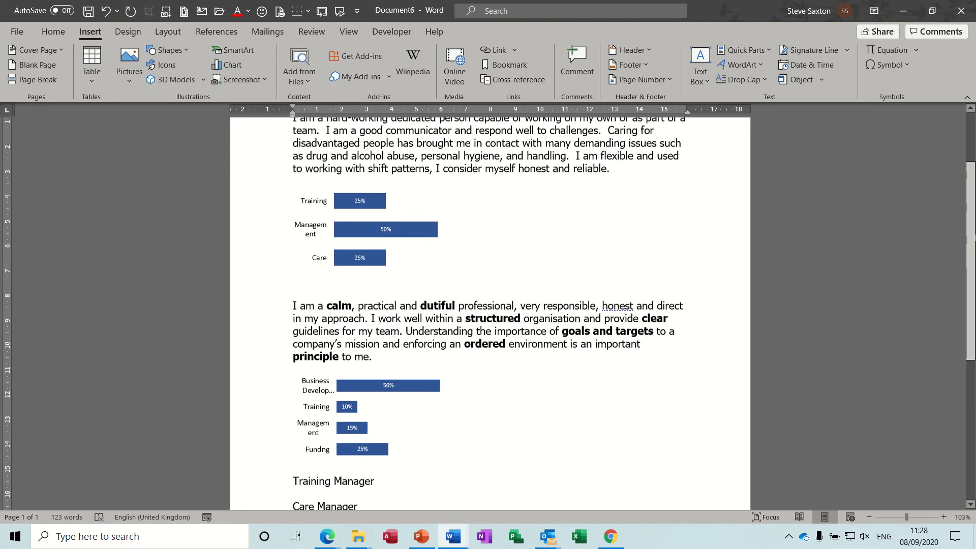
{"action": "left_click_drag", "start_coordinate": [975, 238], "coordinate": [973, 193]}
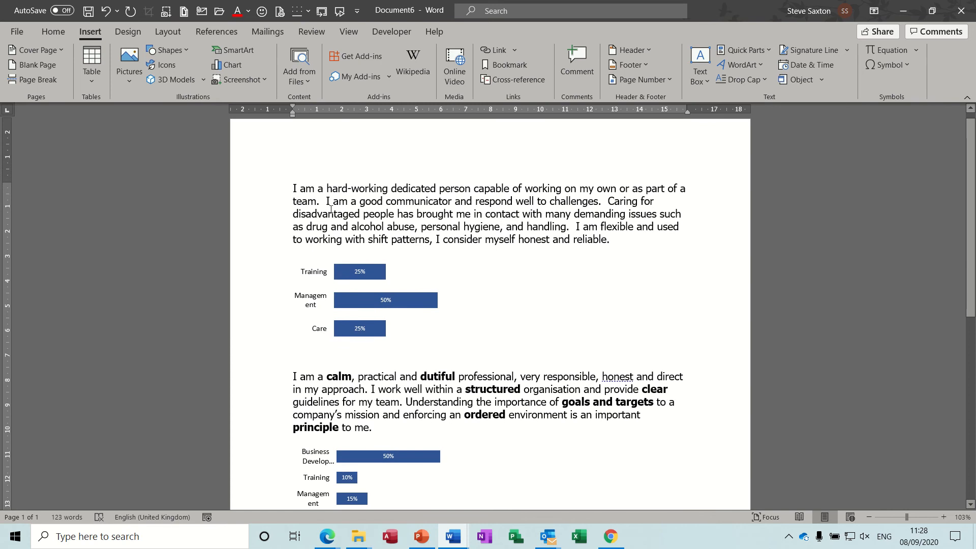
{"action": "left_click", "coordinate": [270, 225]}
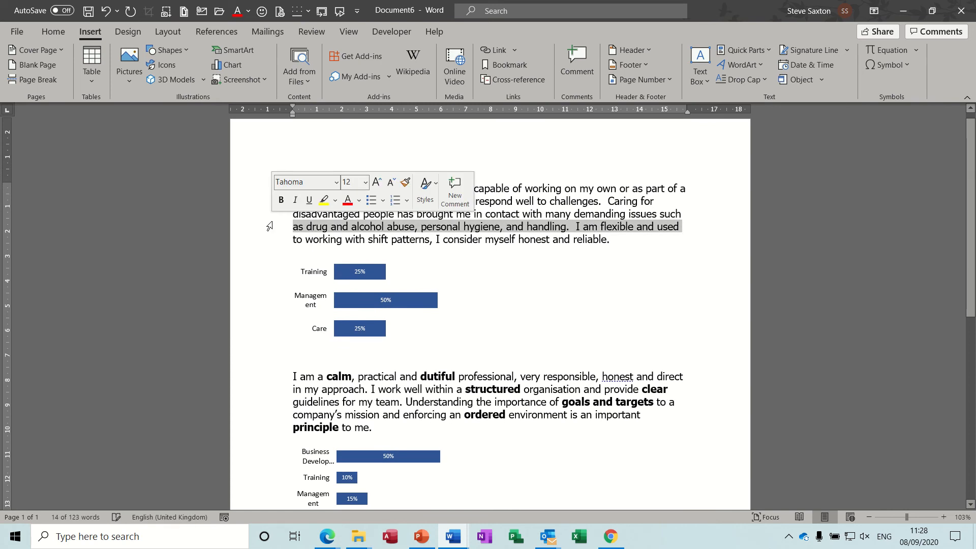
{"action": "left_click", "coordinate": [555, 214]}
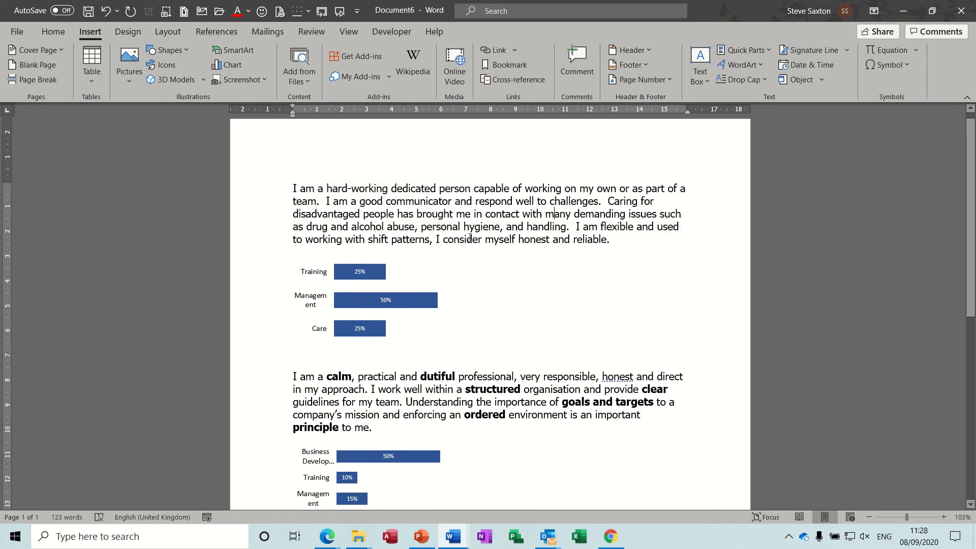
{"action": "left_click", "coordinate": [258, 405]}
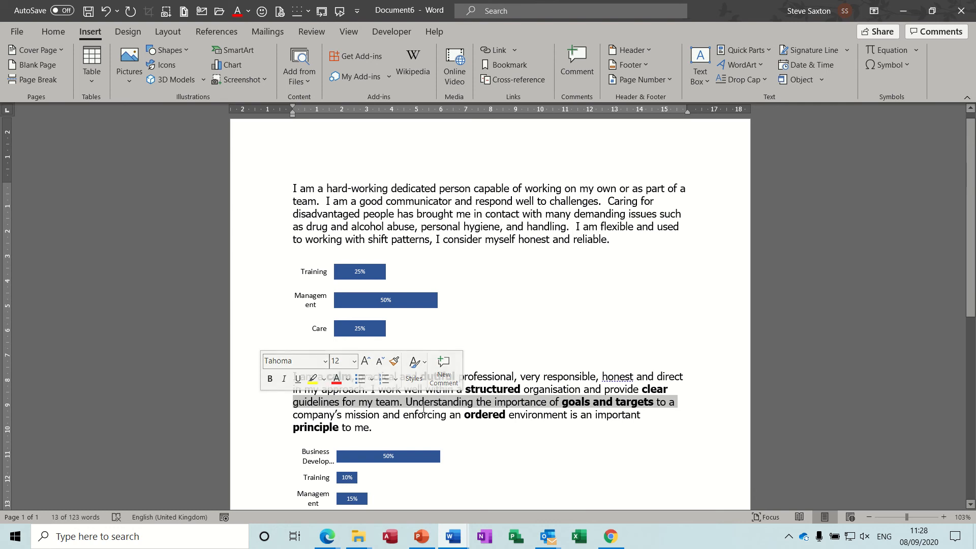
{"action": "left_click", "coordinate": [554, 429]}
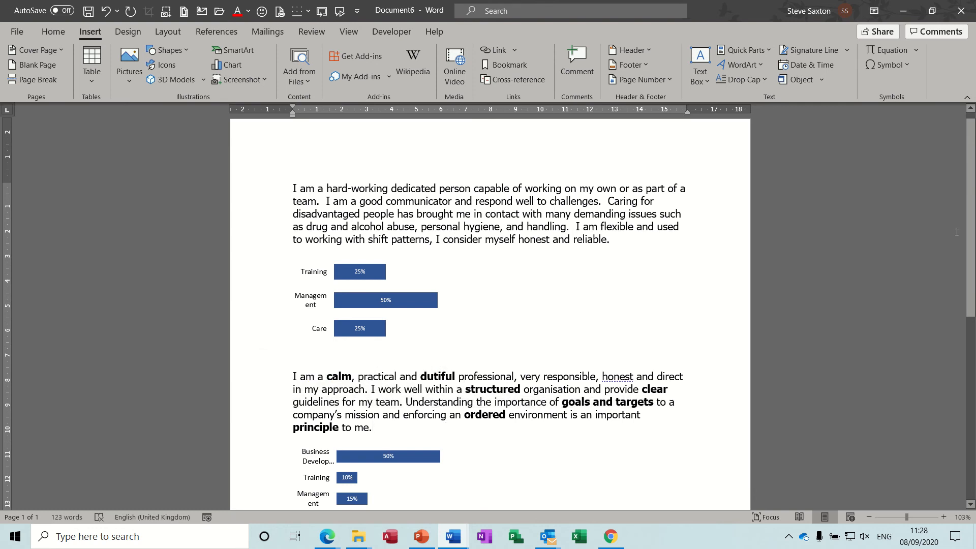
{"action": "scroll", "coordinate": [813, 343], "scroll_direction": "down", "scroll_amount": 3}
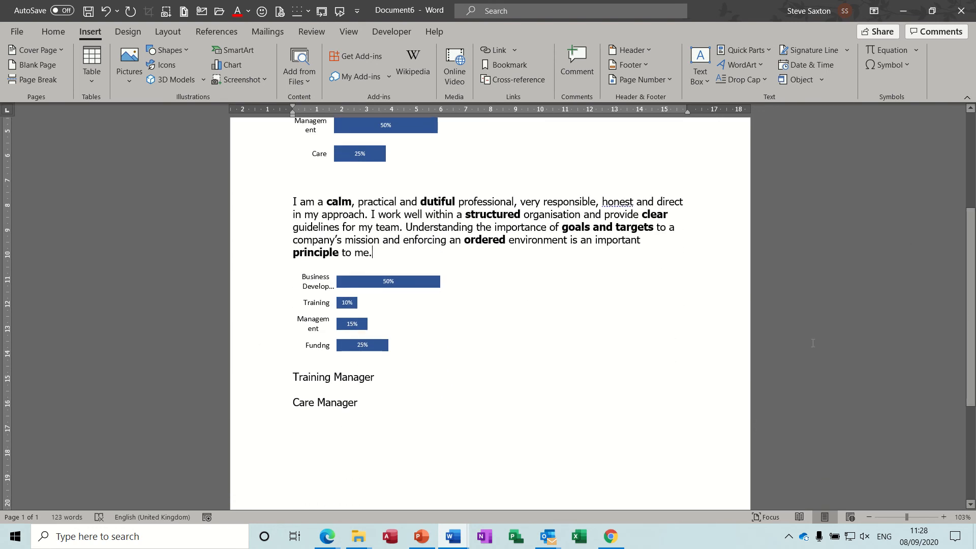
{"action": "left_click", "coordinate": [270, 379]}
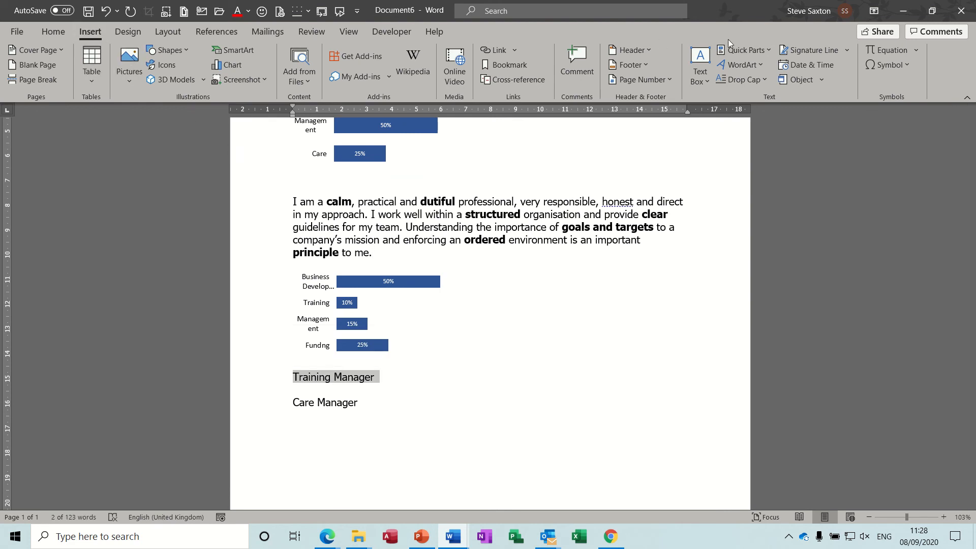
Save Training Manager as an AutoText building block in category CV, then select the Care Manager line
{"action": "left_click", "coordinate": [767, 51]}
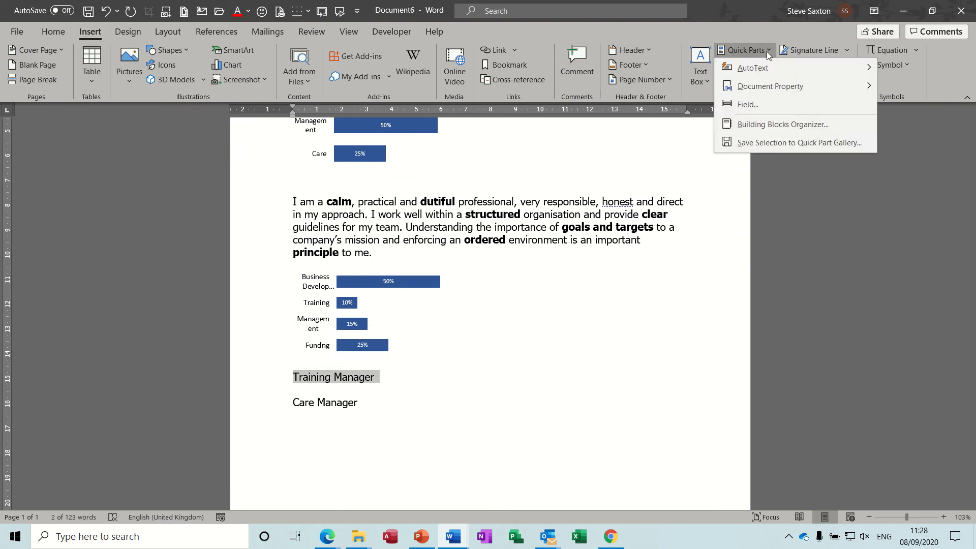
{"action": "left_click", "coordinate": [756, 145]}
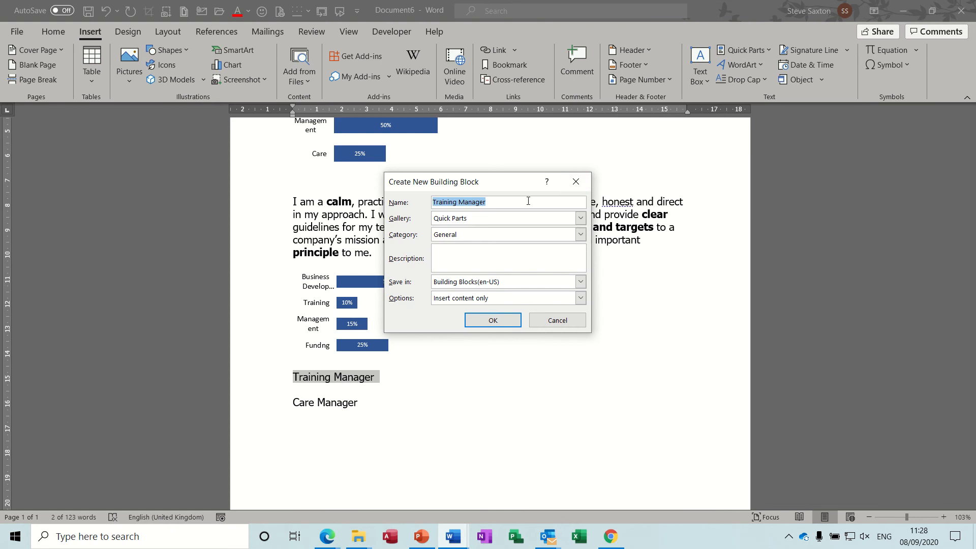
{"action": "left_click", "coordinate": [582, 218]}
{"action": "left_click", "coordinate": [563, 229]}
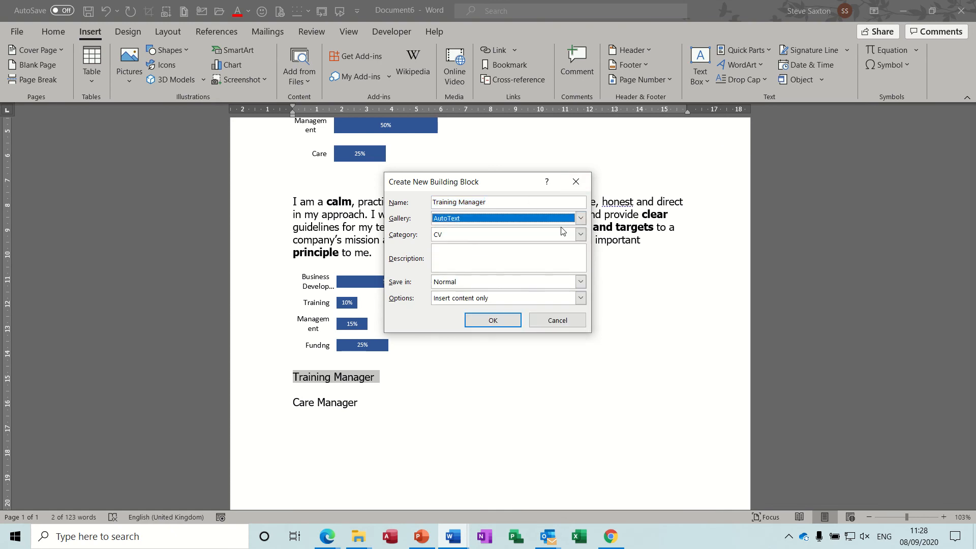
{"action": "left_click", "coordinate": [564, 237]}
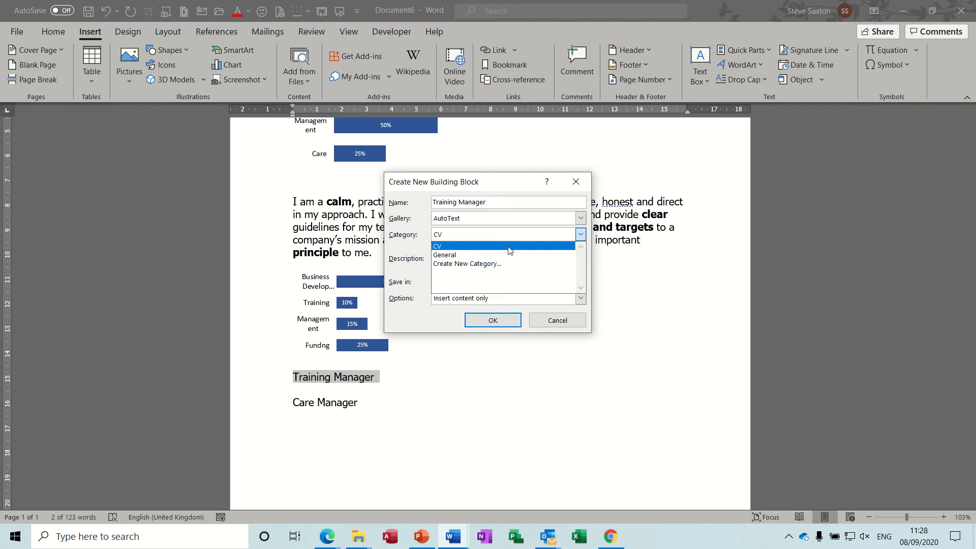
{"action": "left_click", "coordinate": [442, 247]}
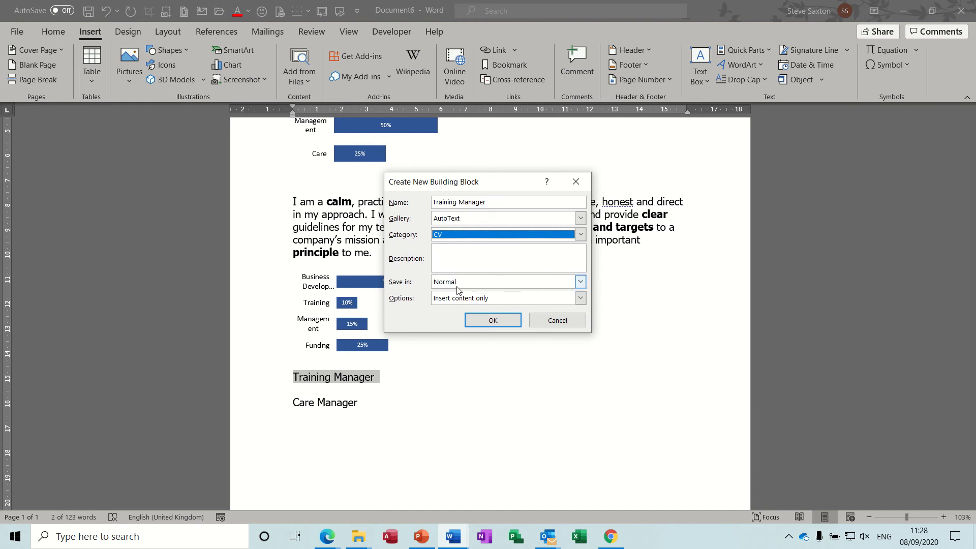
{"action": "left_click", "coordinate": [492, 321]}
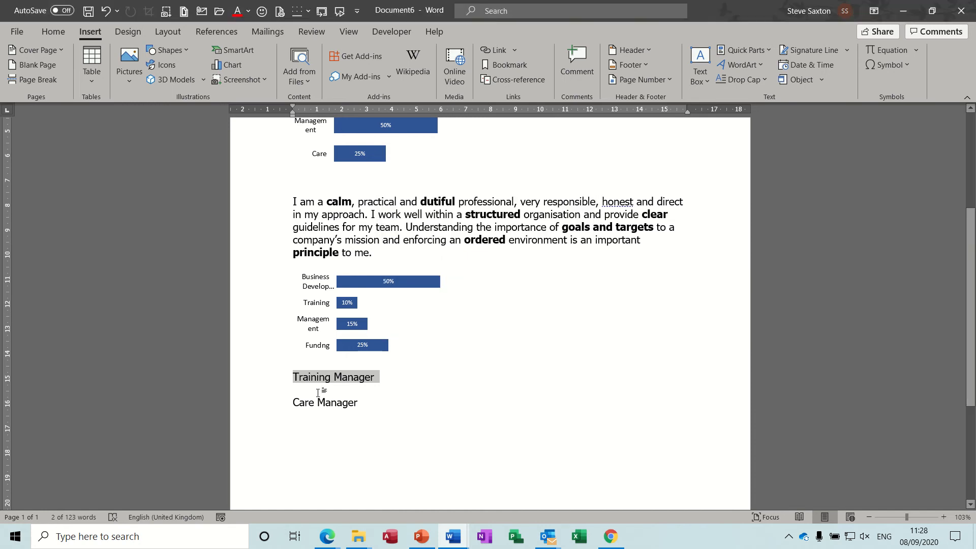
{"action": "left_click", "coordinate": [266, 406]}
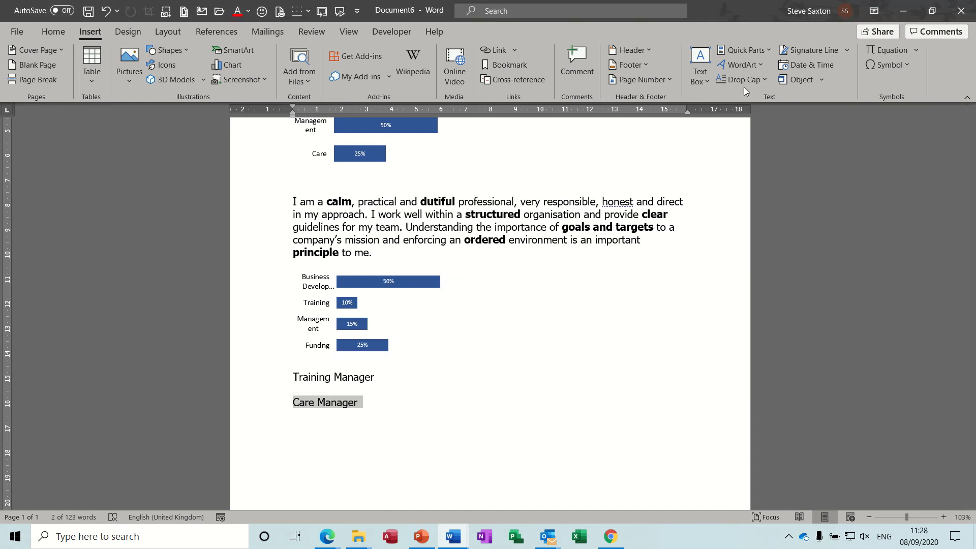
Save Care Manager to the AutoText gallery under CV, confirming Yes to redefine the entry
{"action": "left_click", "coordinate": [761, 51]}
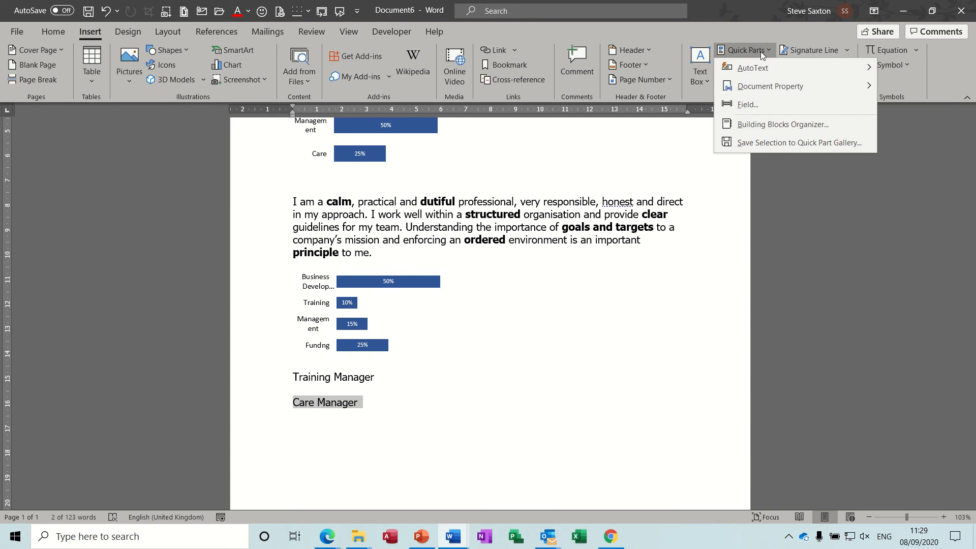
{"action": "left_click", "coordinate": [746, 140]}
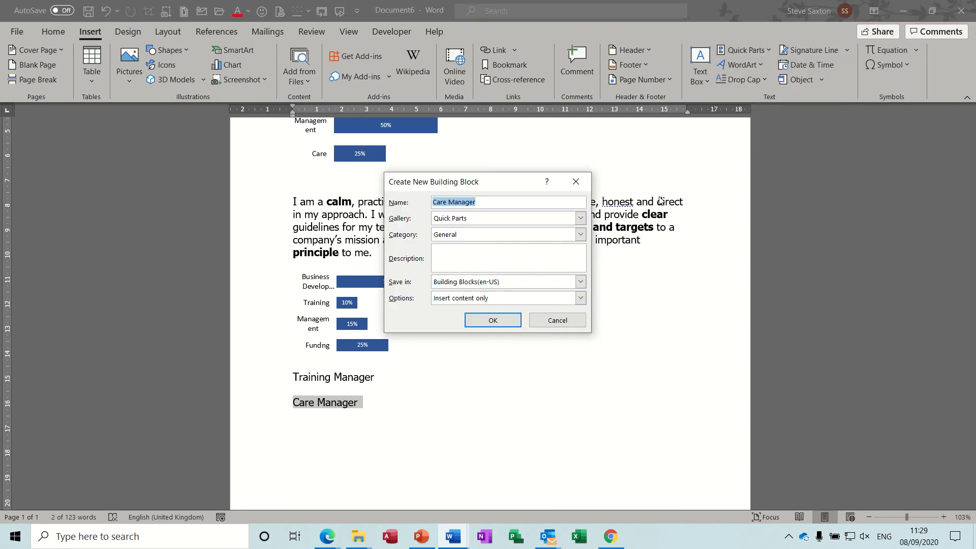
{"action": "left_click", "coordinate": [584, 219]}
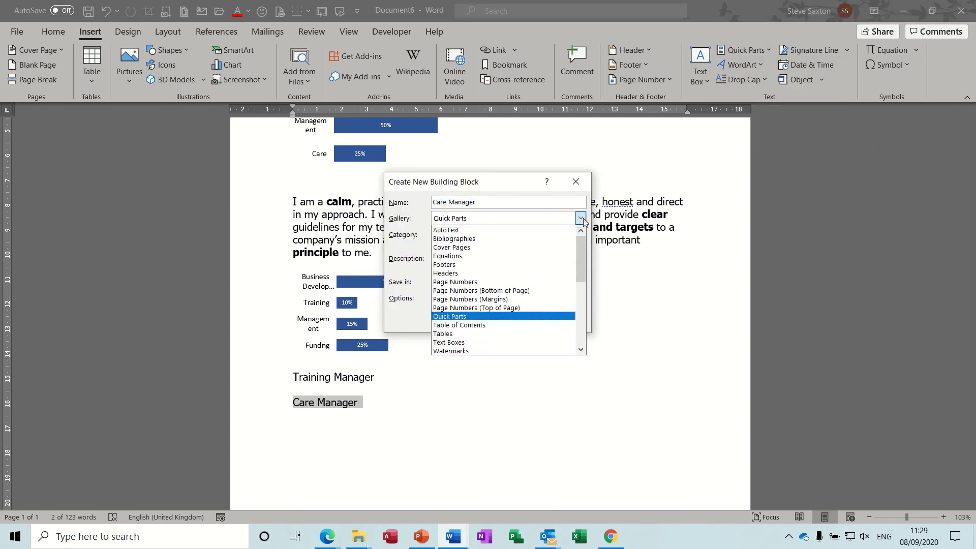
{"action": "left_click", "coordinate": [518, 237]}
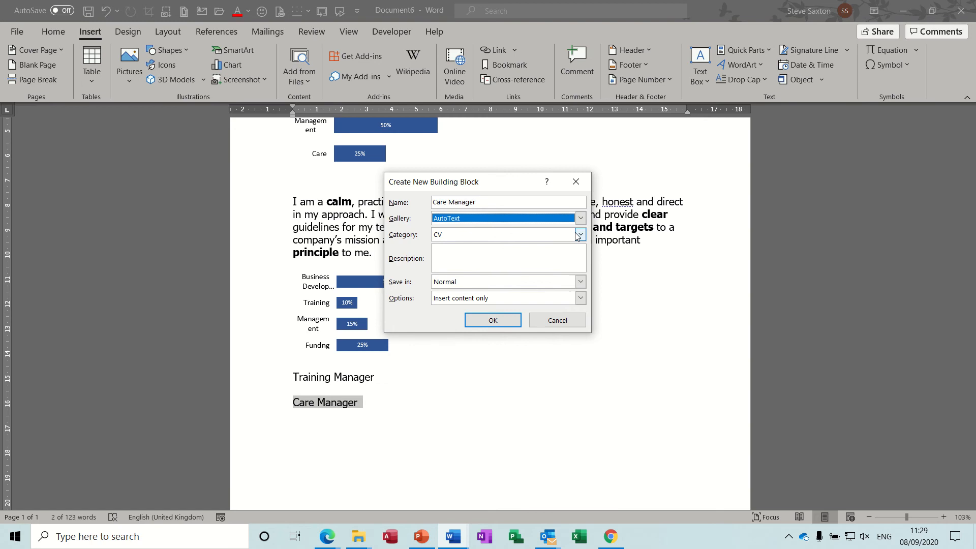
{"action": "left_click", "coordinate": [581, 235]}
{"action": "left_click", "coordinate": [498, 247]}
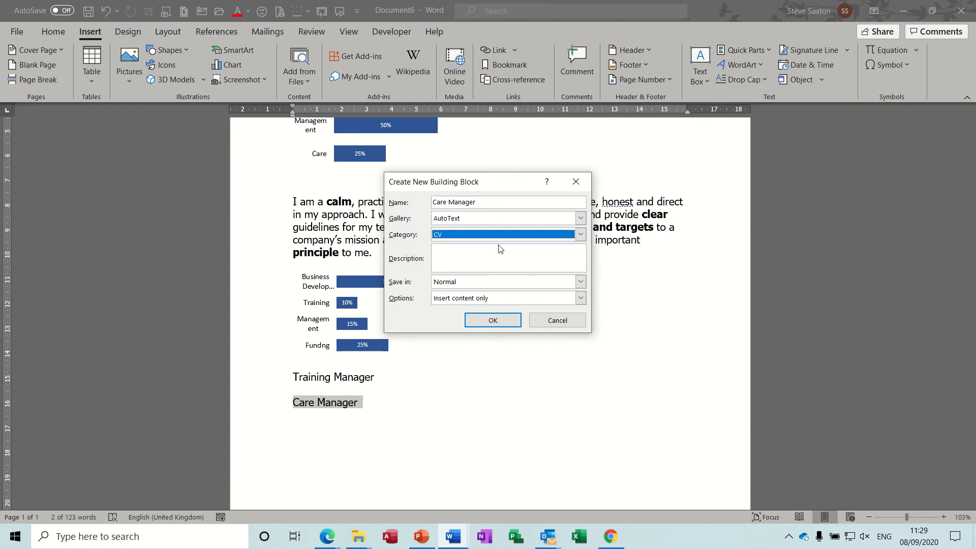
{"action": "left_click", "coordinate": [582, 236]}
{"action": "left_click", "coordinate": [582, 236]}
{"action": "left_click", "coordinate": [494, 321]}
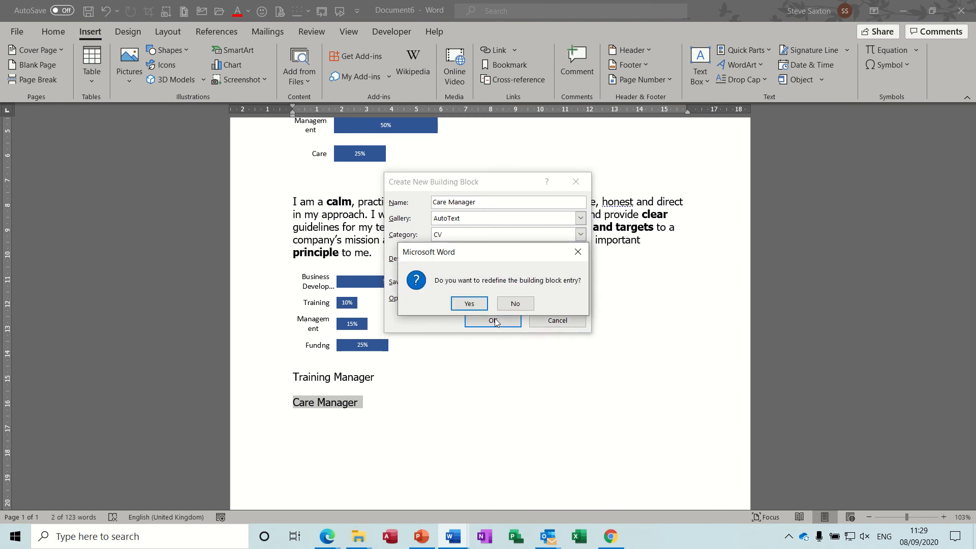
{"action": "left_click", "coordinate": [462, 306]}
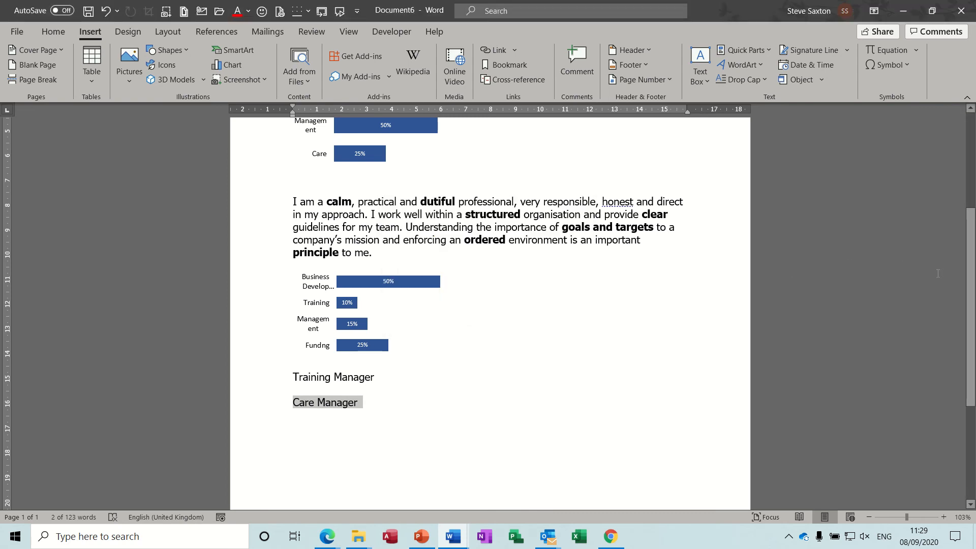
Select the hard-working paragraph and set up a building block named Care Profile in AutoText
{"action": "scroll", "coordinate": [342, 205], "scroll_direction": "up", "scroll_amount": 3}
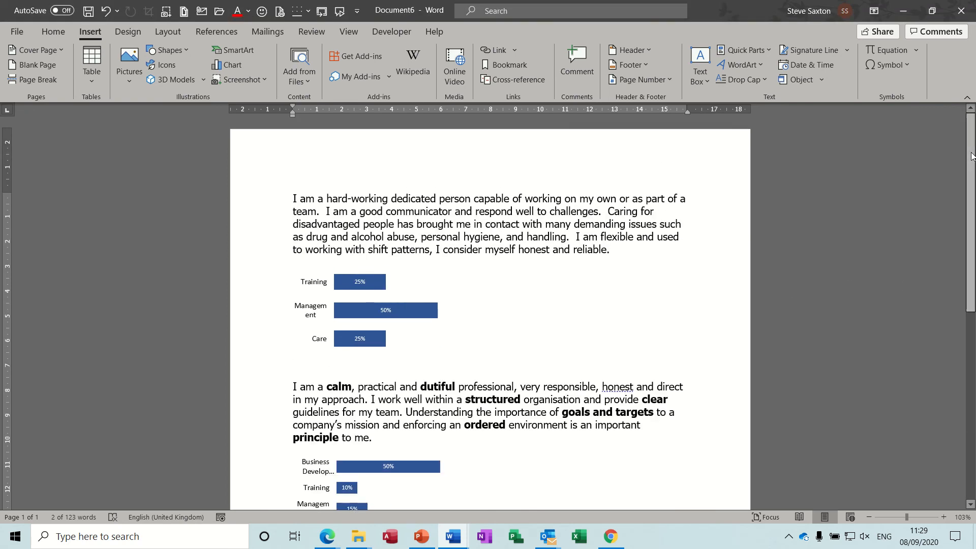
{"action": "double_click", "coordinate": [255, 213]}
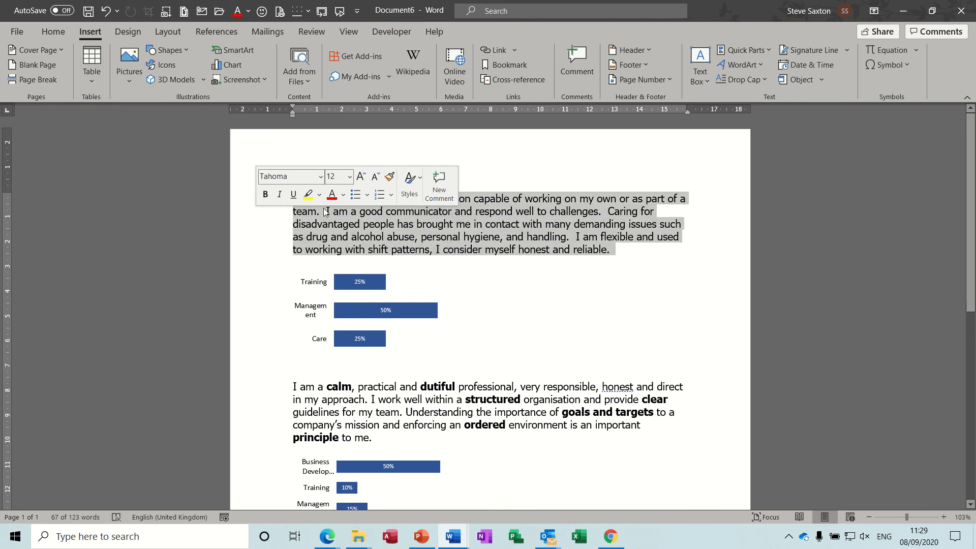
{"action": "left_click", "coordinate": [769, 51]}
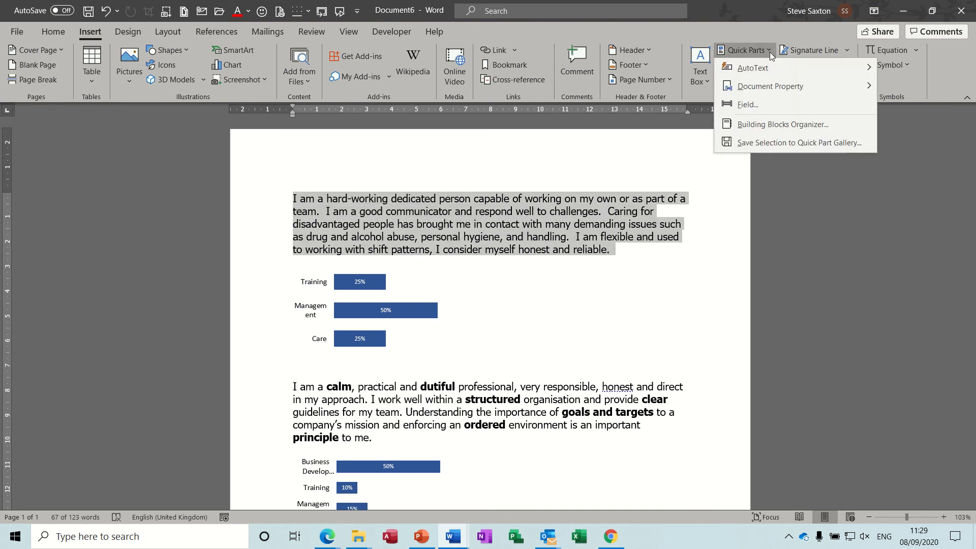
{"action": "left_click", "coordinate": [761, 143]}
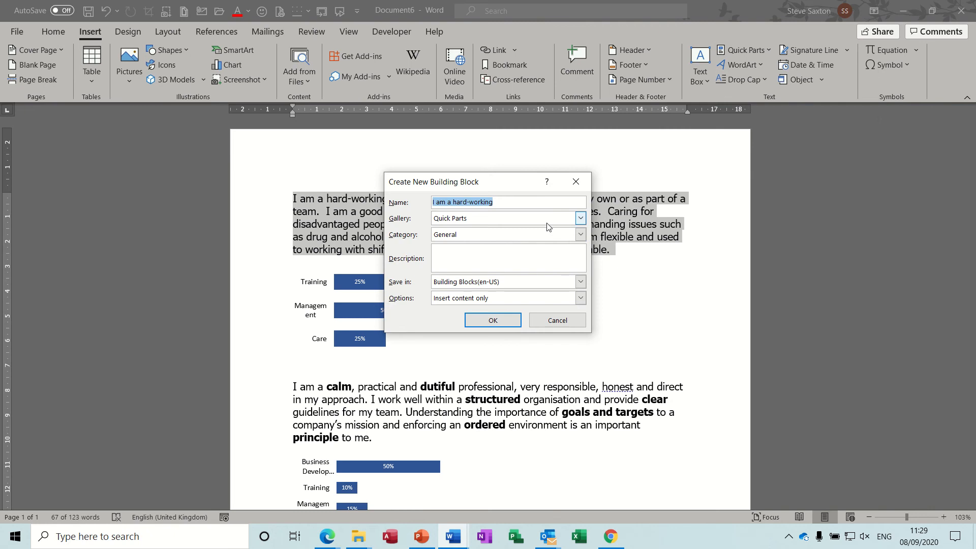
{"action": "type", "text": "Care Profle"}
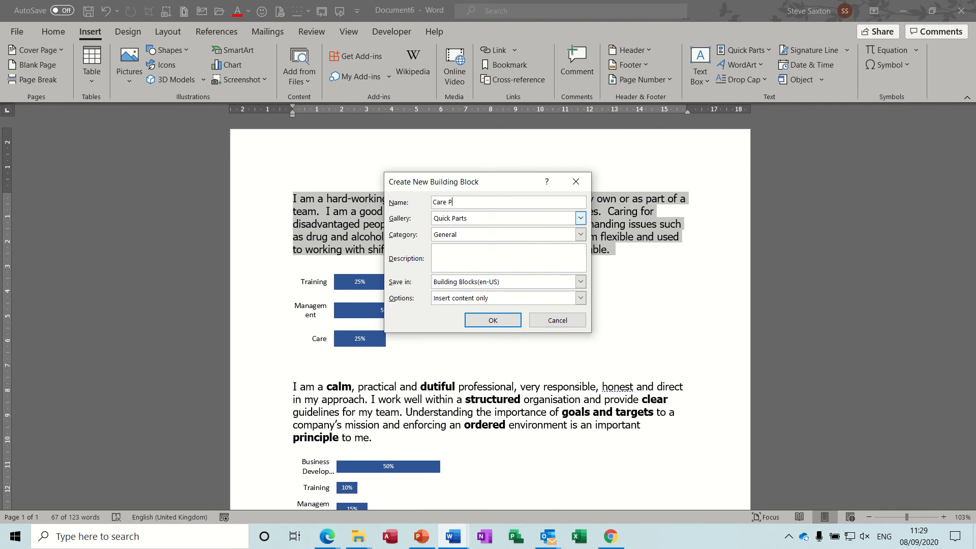
{"action": "left_click", "coordinate": [580, 218]}
{"action": "left_click", "coordinate": [530, 233]}
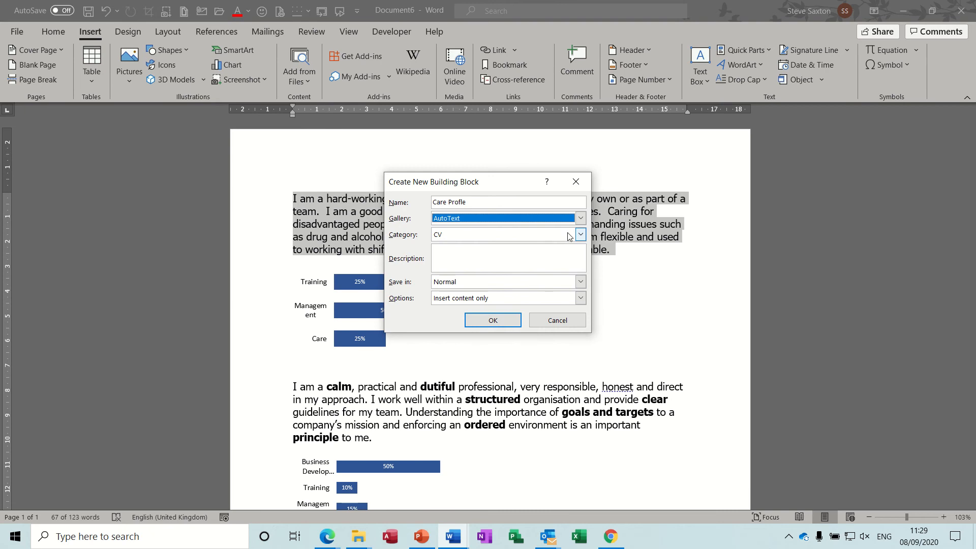
Save Care Profile, then save the Training/Management/Care chart as AutoText entry Care Stats
{"action": "left_click", "coordinate": [493, 320]}
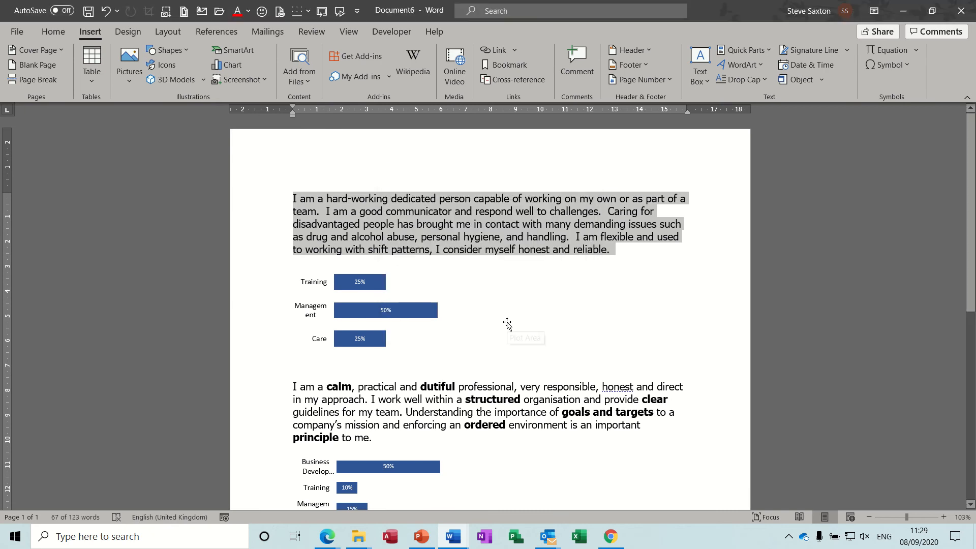
{"action": "left_click", "coordinate": [372, 329]}
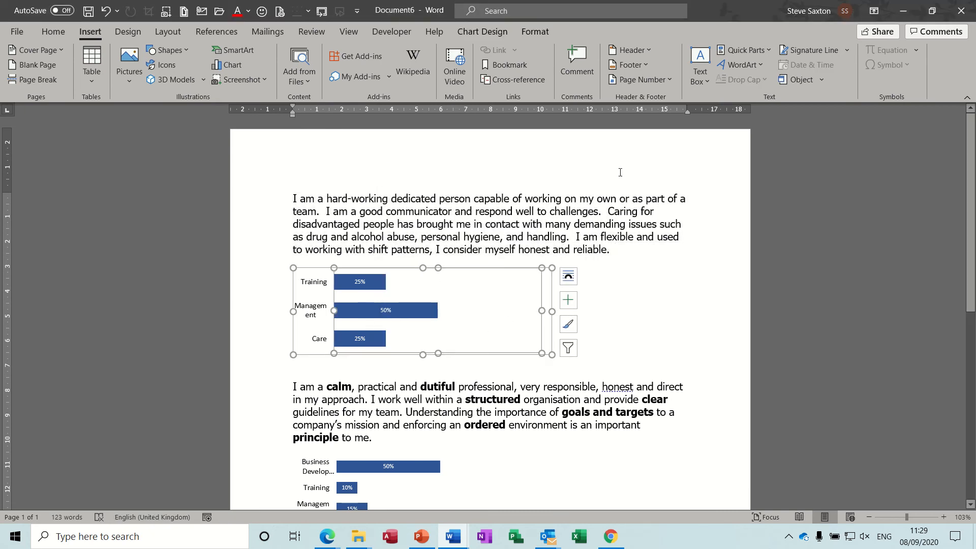
{"action": "left_click", "coordinate": [768, 51]}
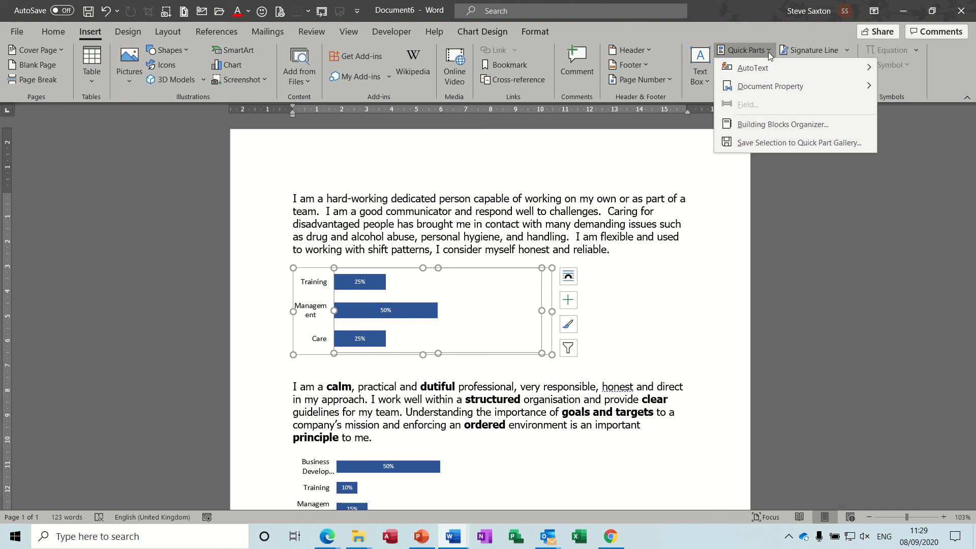
{"action": "left_click", "coordinate": [762, 143]}
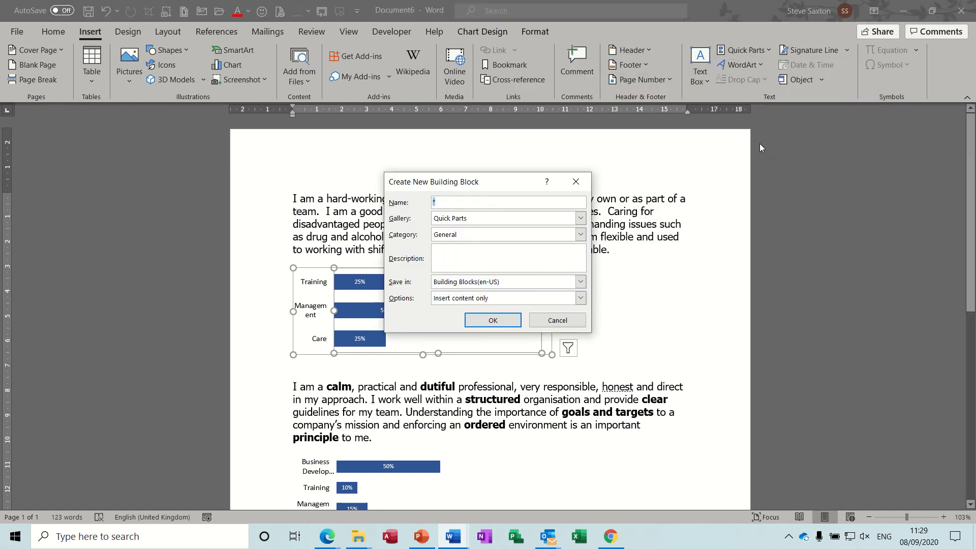
{"action": "type", "text": "Care Stats"}
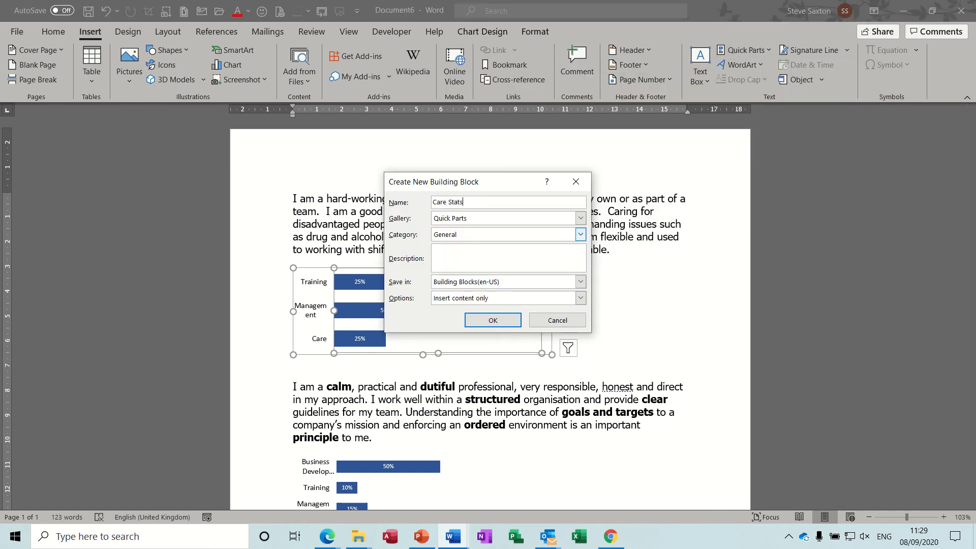
{"action": "left_click", "coordinate": [580, 218]}
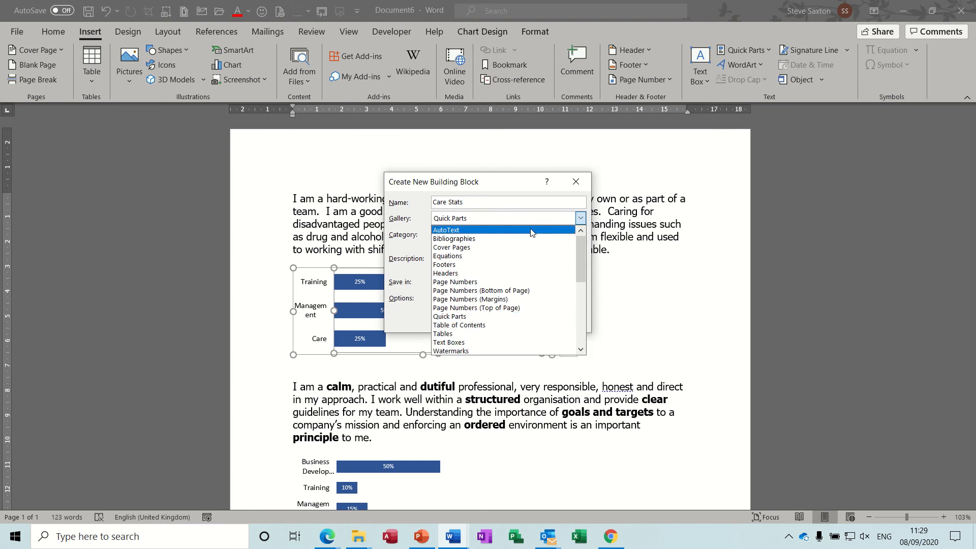
{"action": "left_click", "coordinate": [531, 232]}
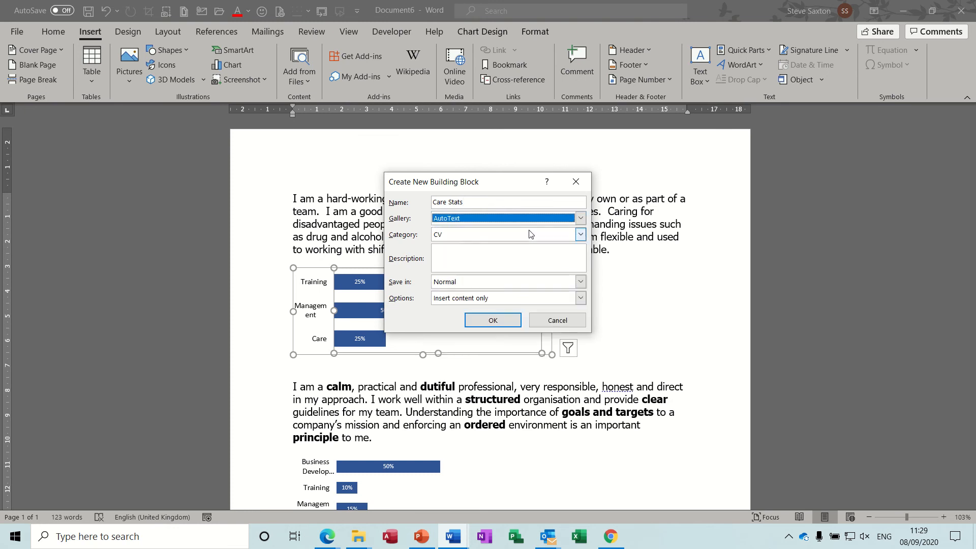
{"action": "left_click", "coordinate": [506, 318]}
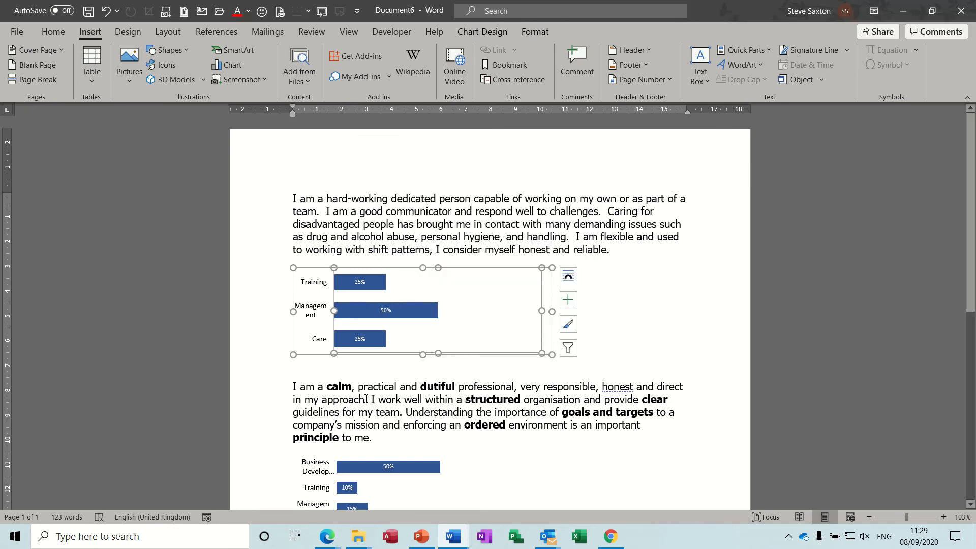
{"action": "left_click", "coordinate": [269, 412]}
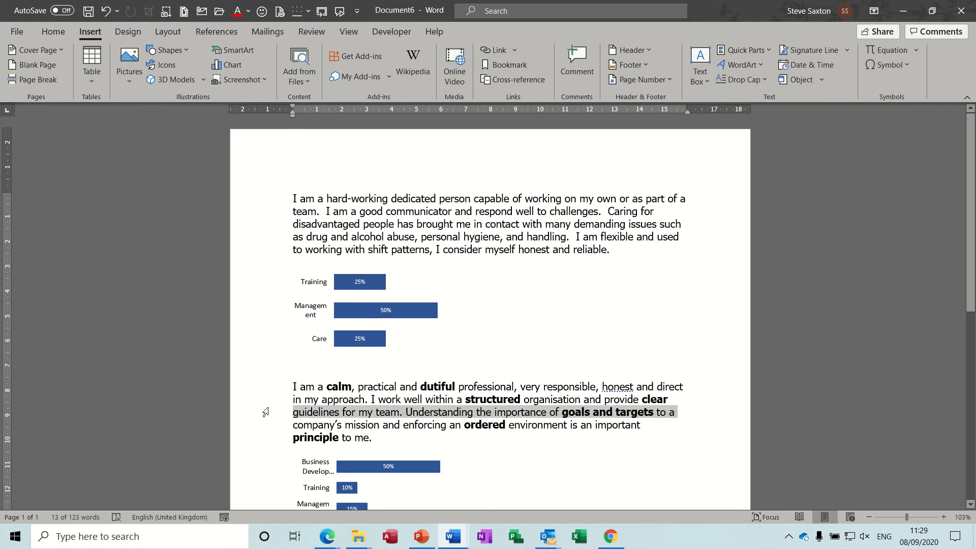
Select the calm profile paragraph and save it as a new building block named Training Profile
{"action": "triple_click", "coordinate": [266, 412]}
{"action": "left_click", "coordinate": [378, 420]}
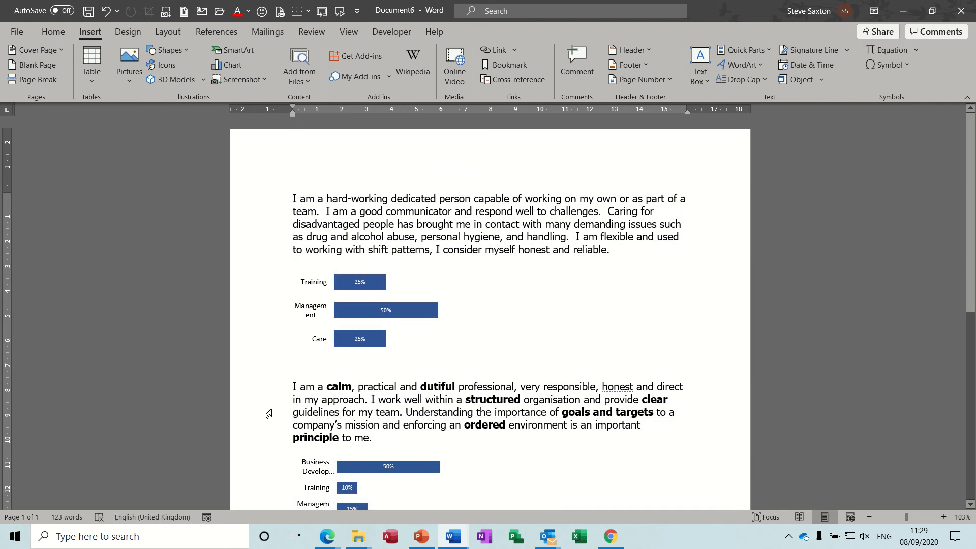
{"action": "double_click", "coordinate": [269, 414]}
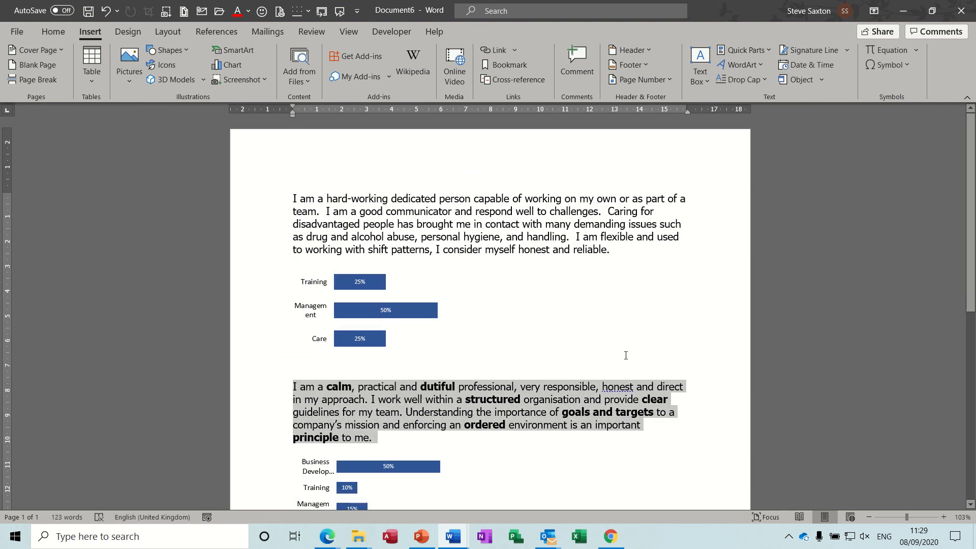
{"action": "left_click", "coordinate": [769, 56]}
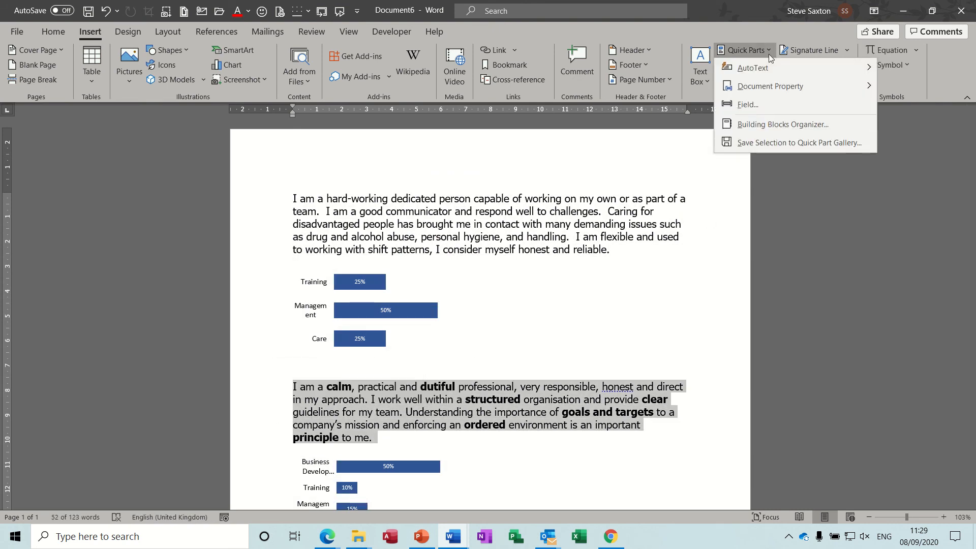
{"action": "left_click", "coordinate": [759, 143]}
{"action": "type", "text": "Training Profile"}
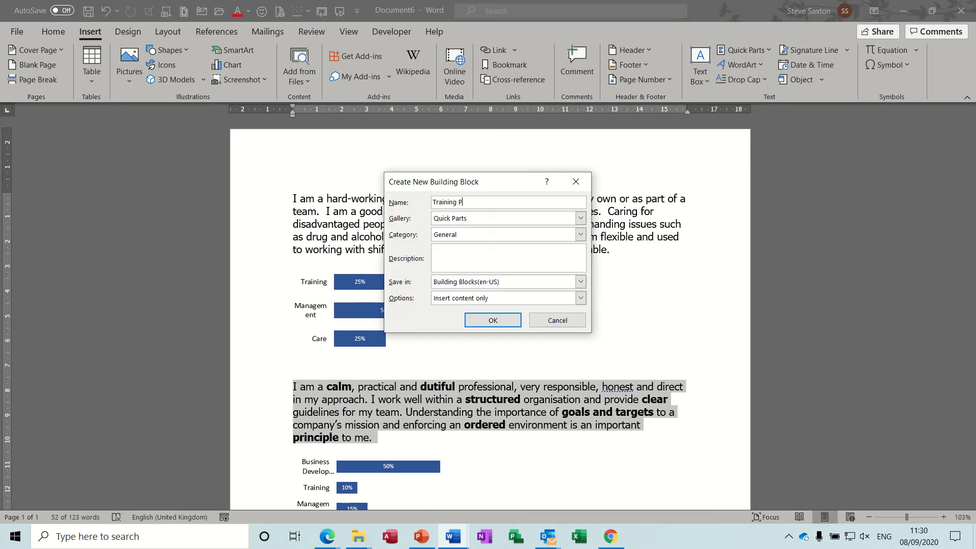
File it under AutoText in the CV category, replacing the existing Training Profile entry
{"action": "left_click", "coordinate": [568, 218]}
{"action": "left_click", "coordinate": [561, 229]}
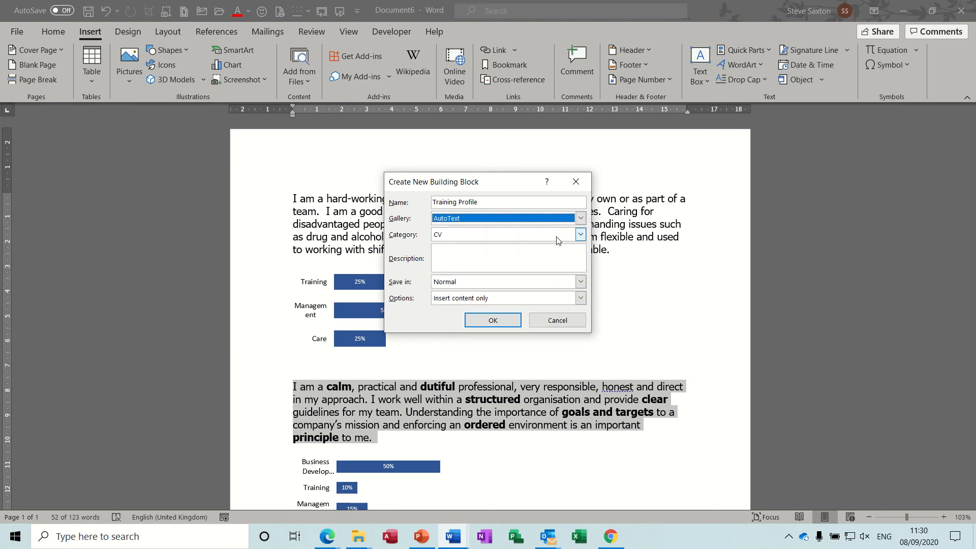
{"action": "left_click", "coordinate": [556, 238]}
{"action": "left_click", "coordinate": [556, 247]}
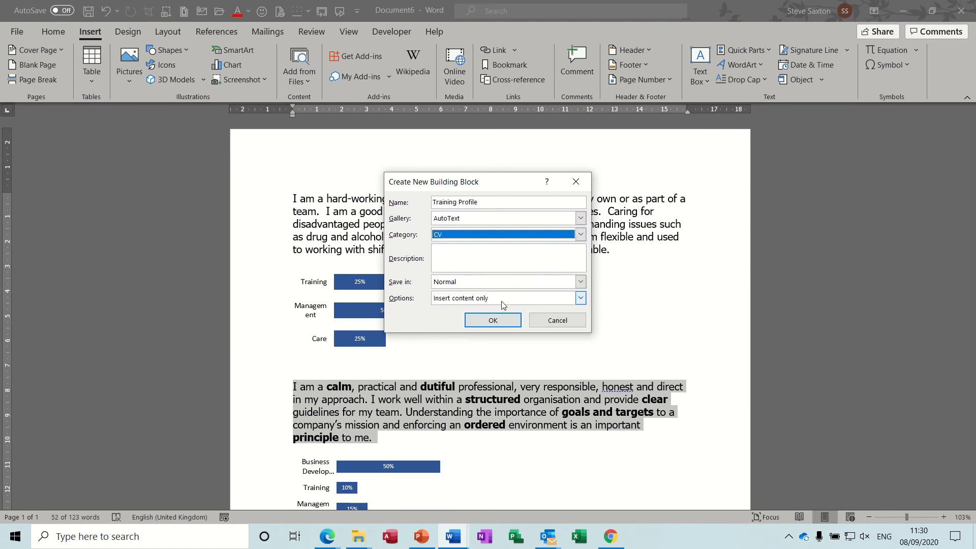
{"action": "left_click", "coordinate": [492, 320]}
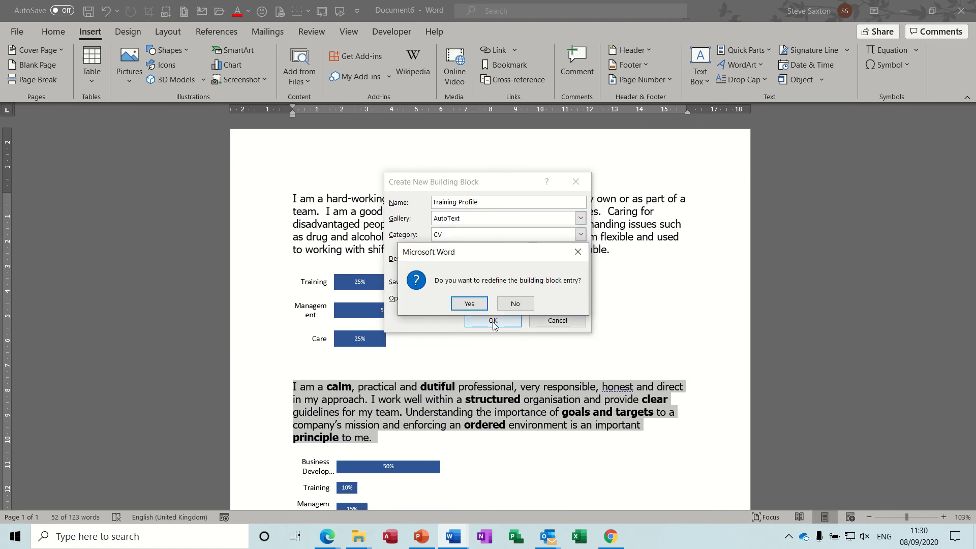
{"action": "left_click", "coordinate": [460, 302]}
{"action": "left_click", "coordinate": [377, 470]}
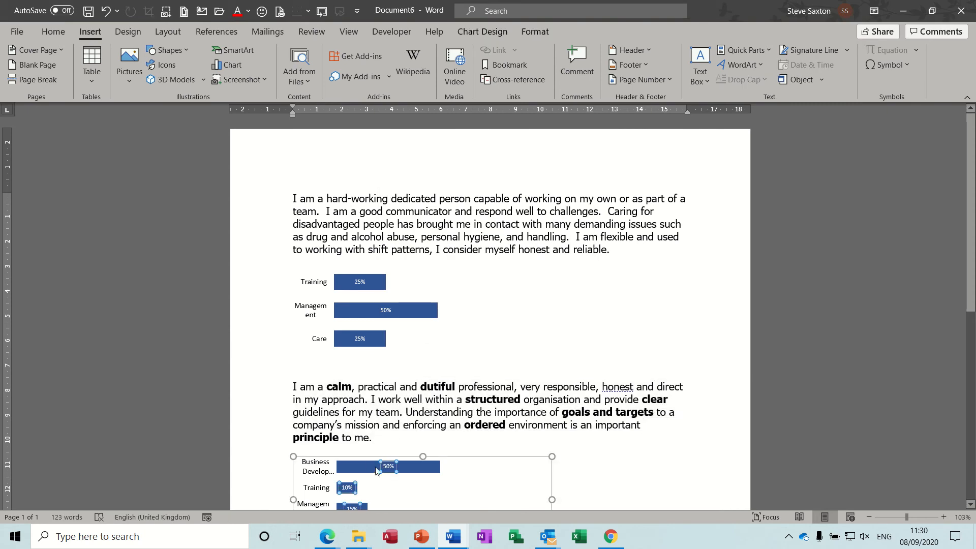
Save the selected second bar chart as Training Stats in the CV AutoText gallery
{"action": "left_click", "coordinate": [746, 50]}
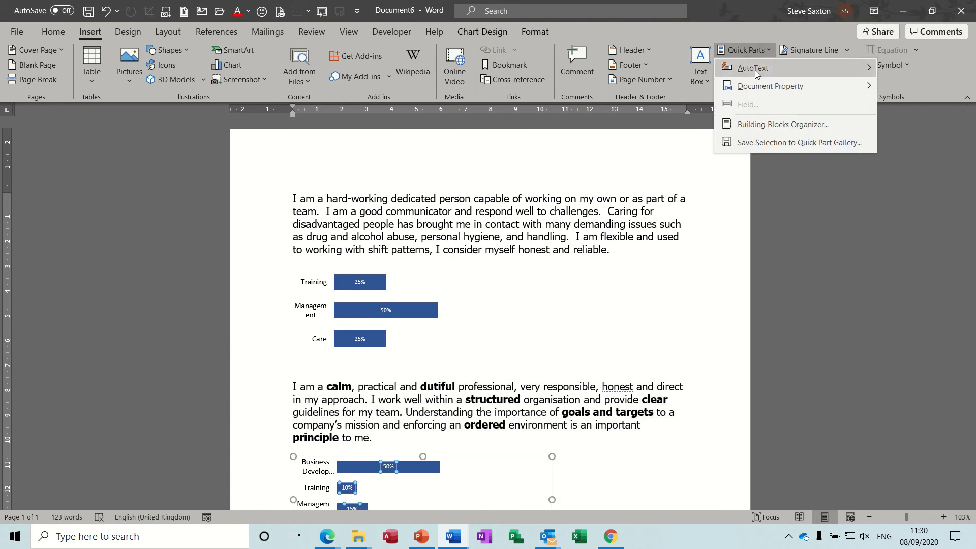
{"action": "left_click", "coordinate": [759, 143]}
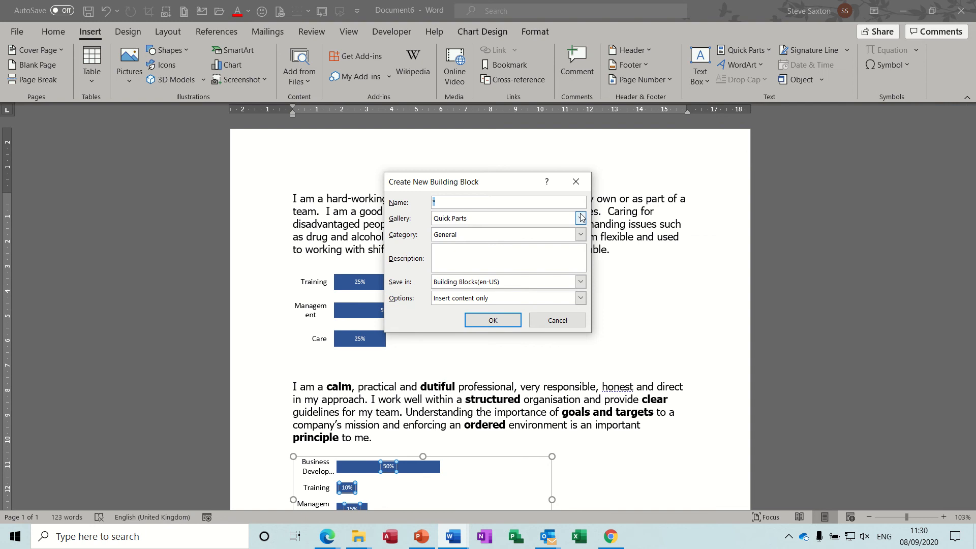
{"action": "type", "text": "Training Stats"}
{"action": "left_click", "coordinate": [581, 218]}
{"action": "left_click", "coordinate": [540, 225]}
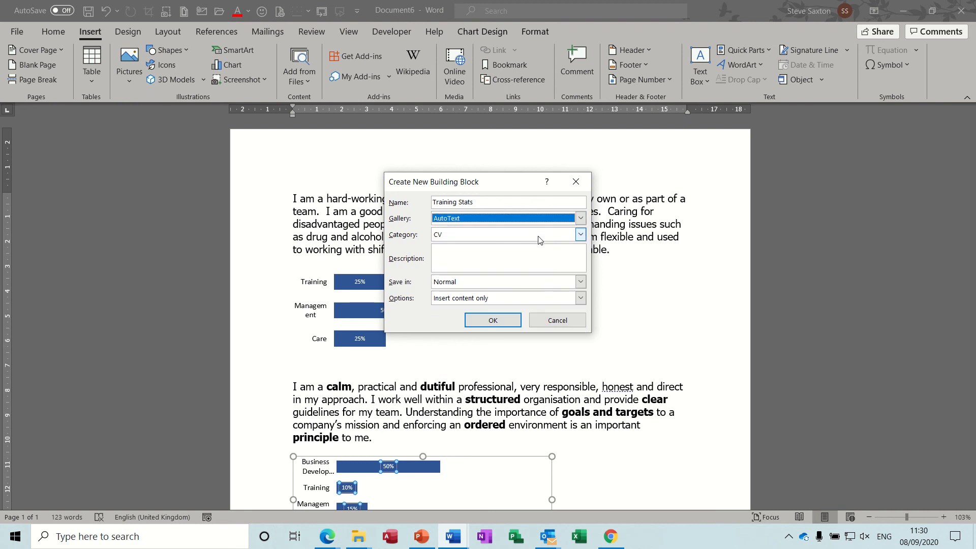
{"action": "left_click", "coordinate": [496, 321]}
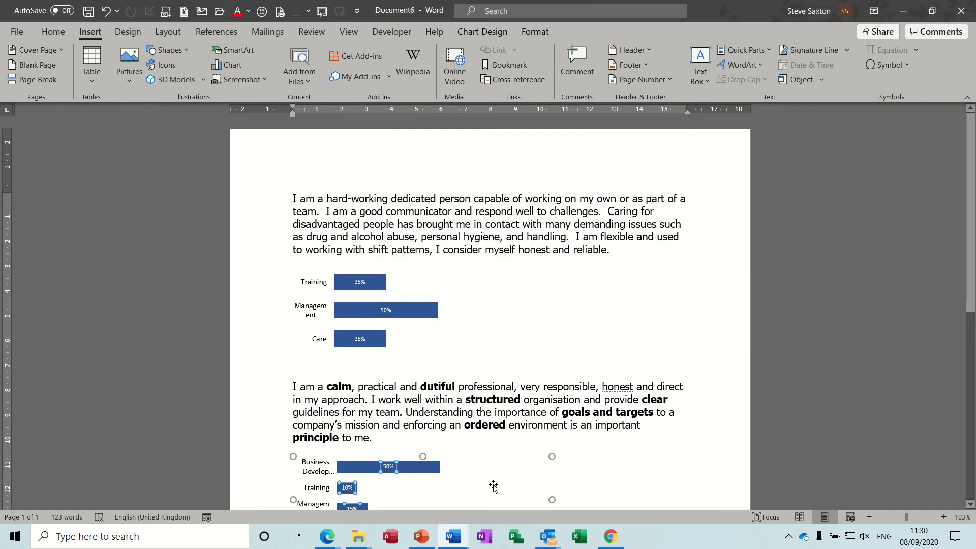
{"action": "left_click", "coordinate": [455, 531]}
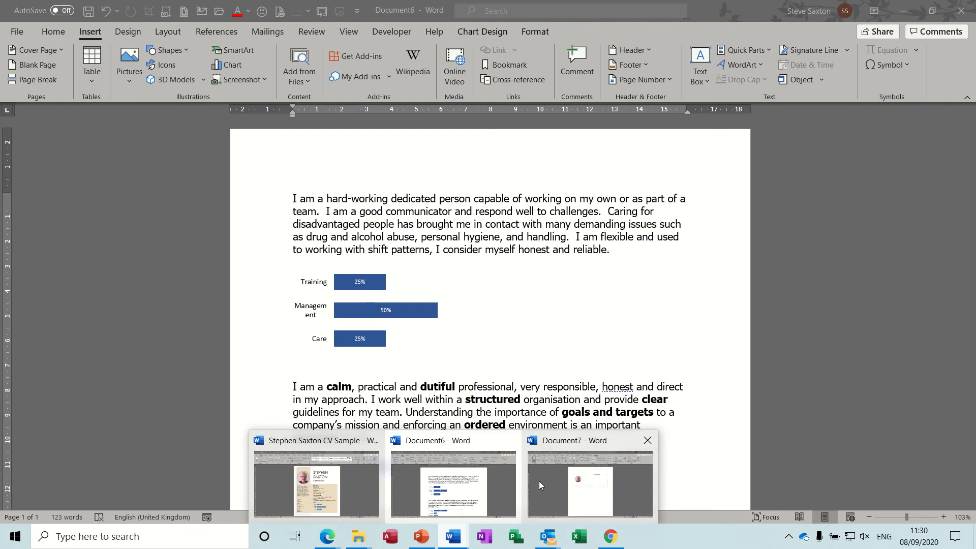
Switch to Document7 and confirm in Word Options' Customize Ribbon that the Developer tab is enabled
{"action": "left_click", "coordinate": [563, 484]}
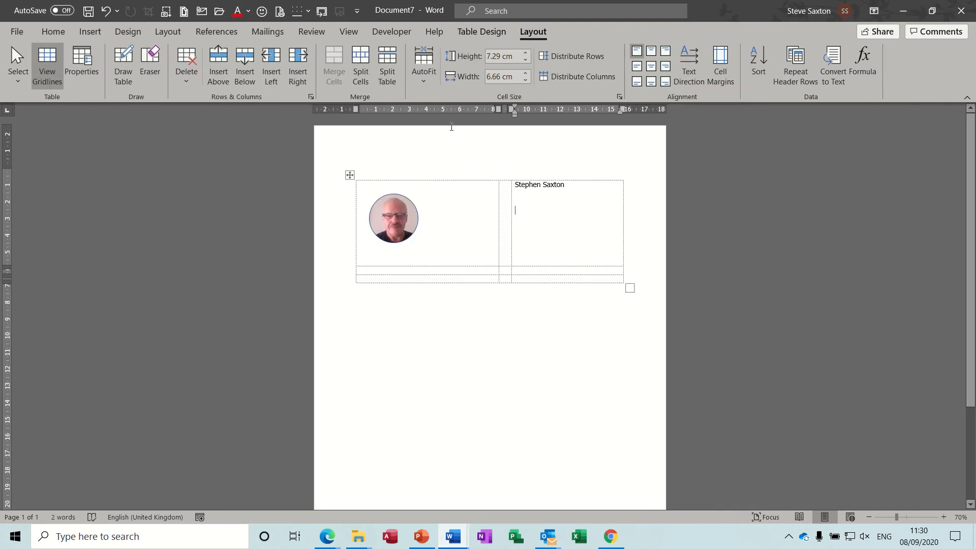
{"action": "left_click", "coordinate": [392, 32]}
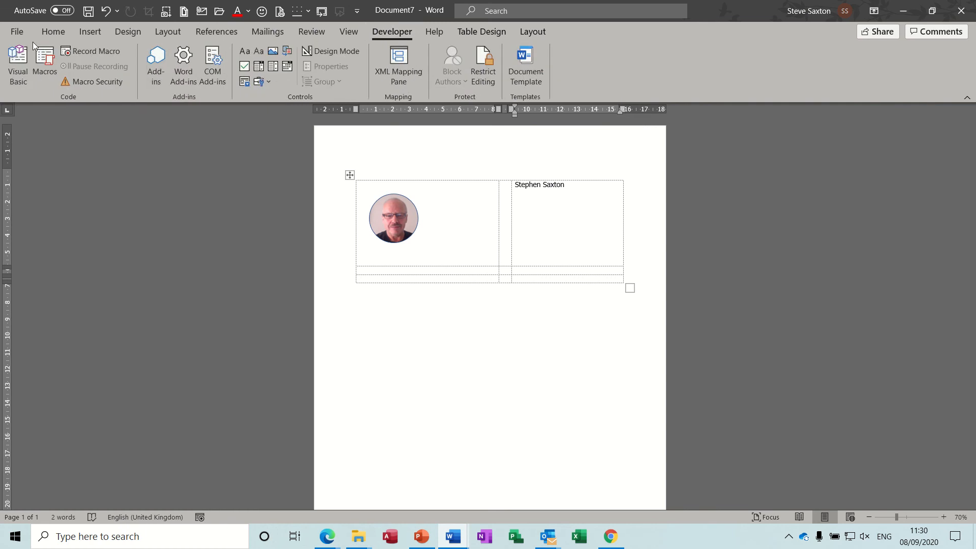
{"action": "left_click", "coordinate": [16, 34]}
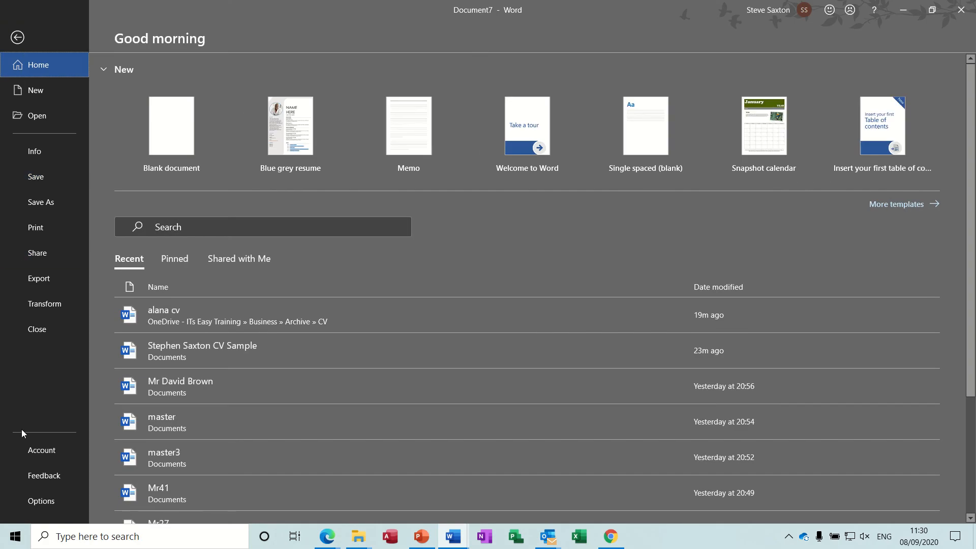
{"action": "left_click", "coordinate": [41, 498]}
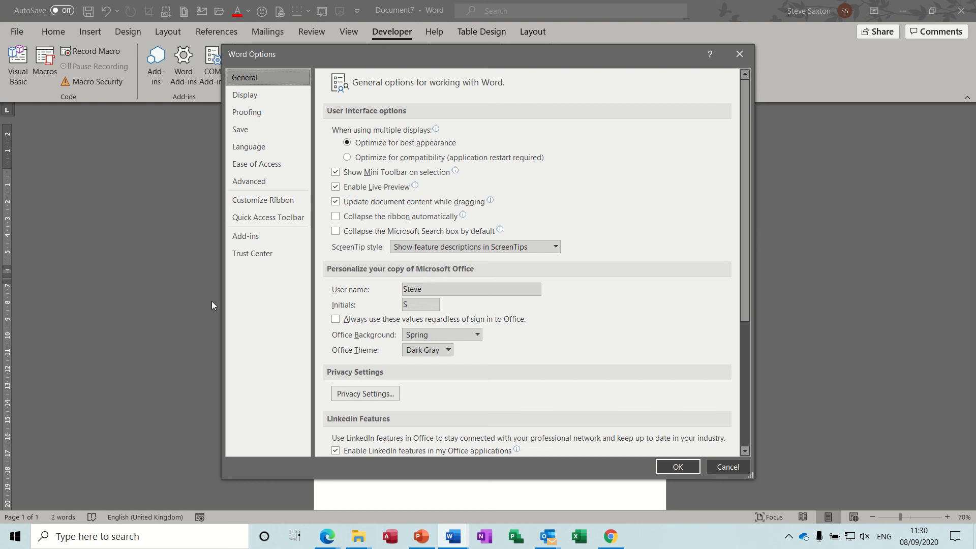
{"action": "left_click", "coordinate": [269, 201]}
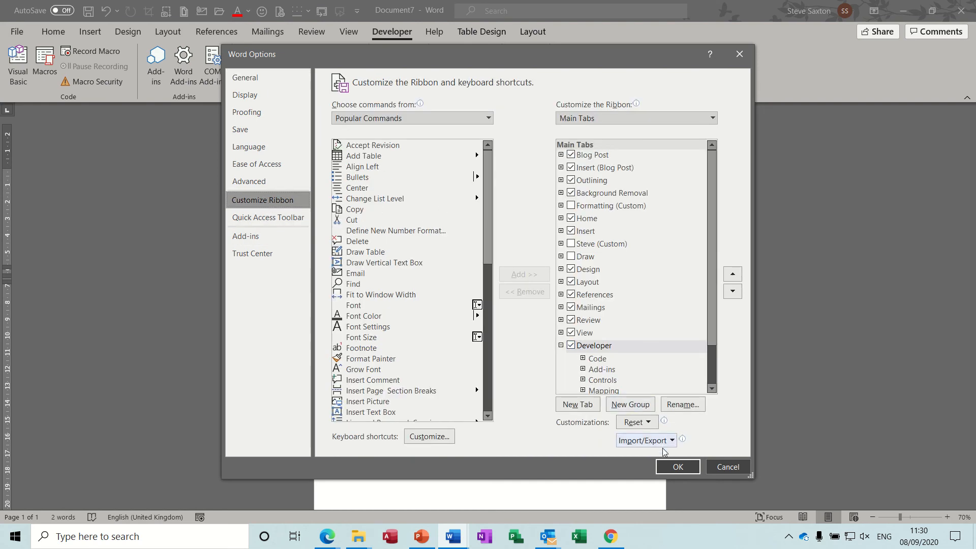
{"action": "left_click", "coordinate": [671, 469]}
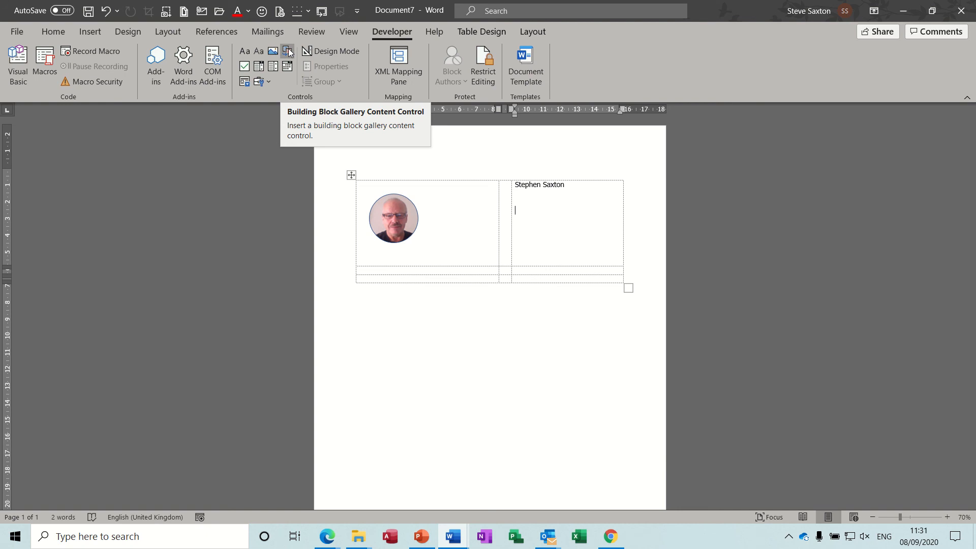
Insert a Building Block Gallery control below the name, set to the AutoText gallery and CV category
{"action": "left_click", "coordinate": [288, 51]}
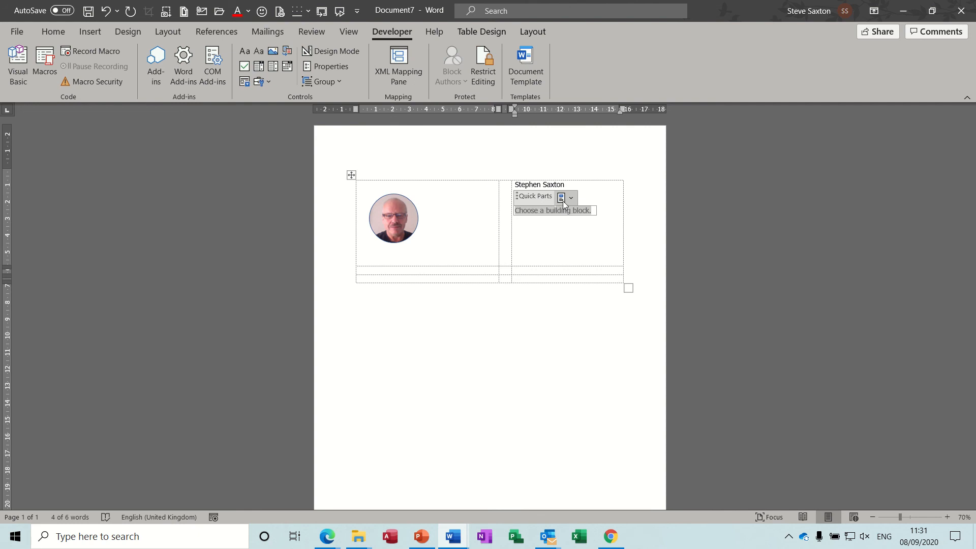
{"action": "left_click", "coordinate": [331, 66]}
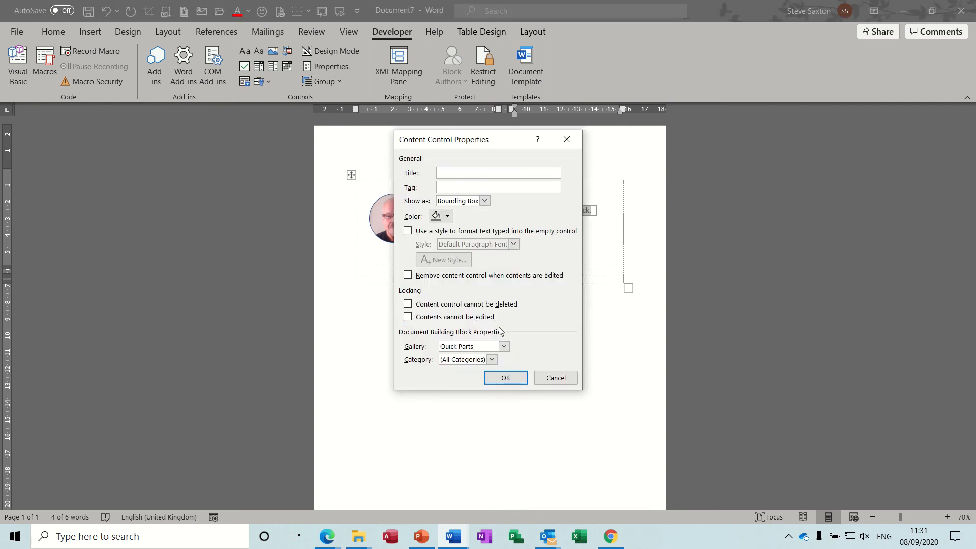
{"action": "left_click", "coordinate": [505, 346]}
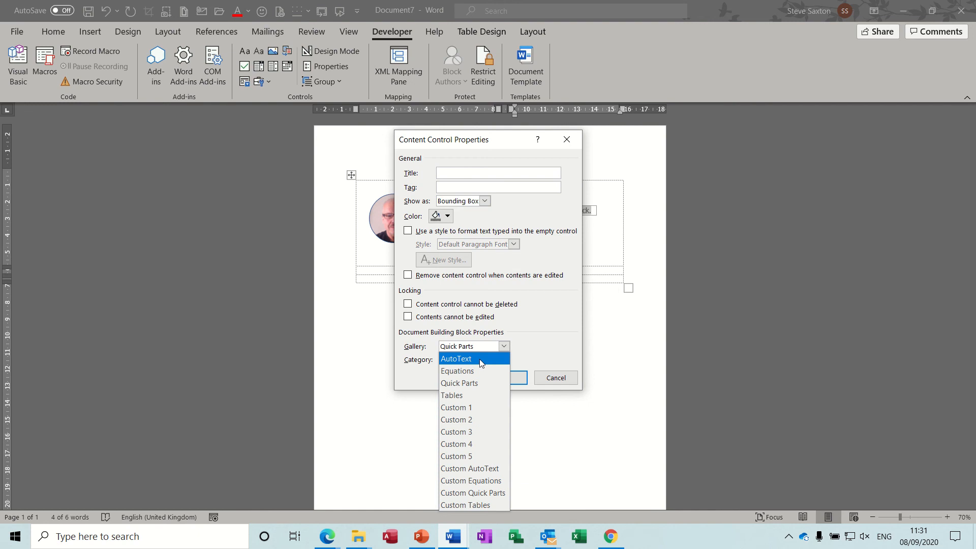
{"action": "left_click", "coordinate": [481, 360]}
{"action": "left_click", "coordinate": [492, 360]}
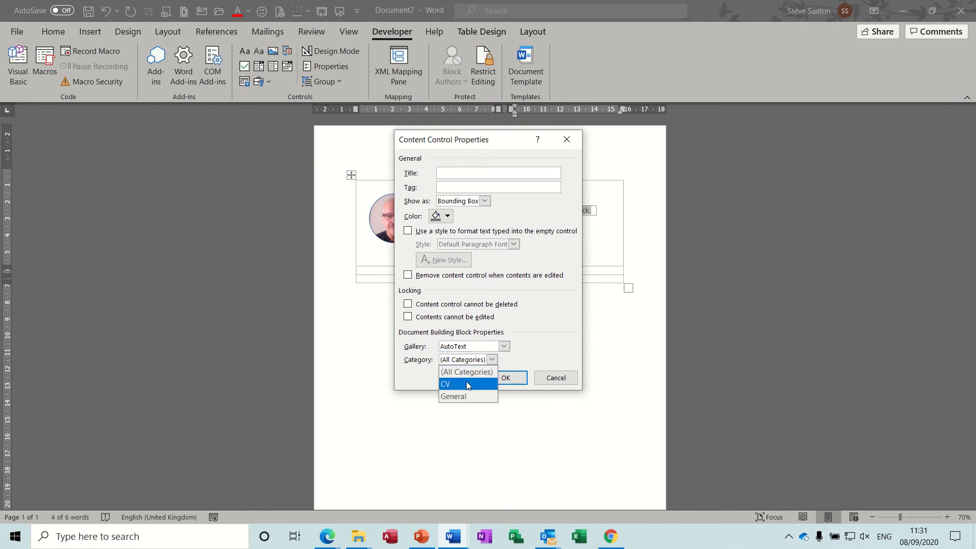
{"action": "left_click", "coordinate": [445, 384]}
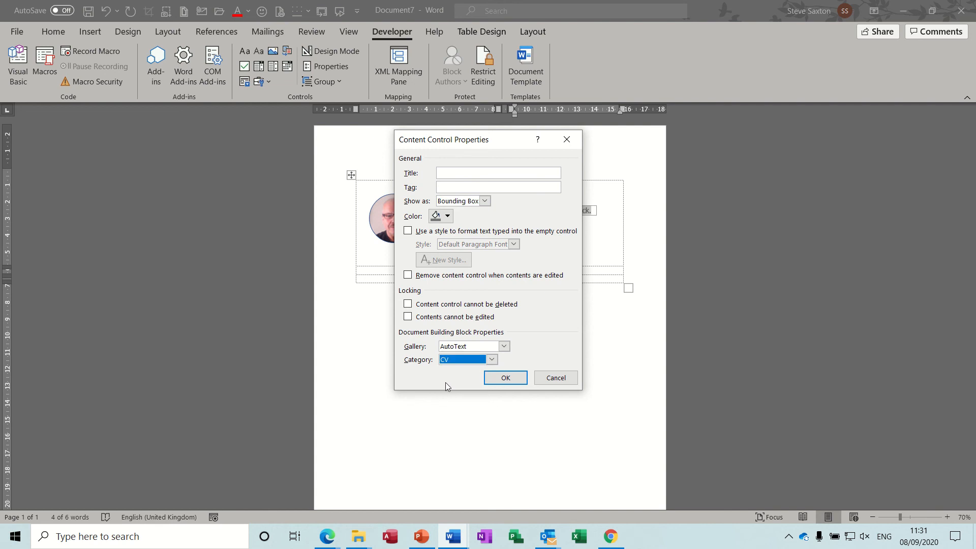
{"action": "left_click", "coordinate": [502, 375]}
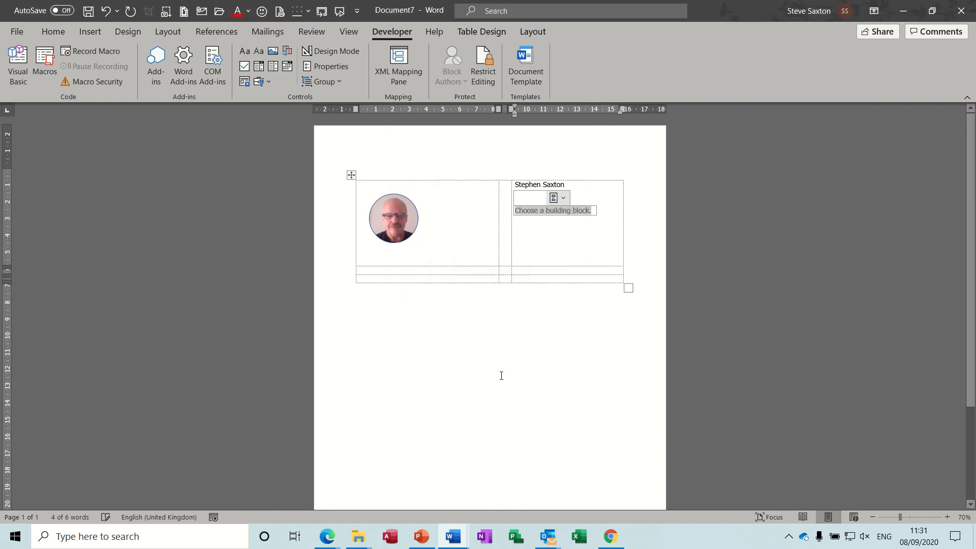
Choose Training Manager in the job title control and type the Profile label in the lower-left cell
{"action": "left_click", "coordinate": [564, 197]}
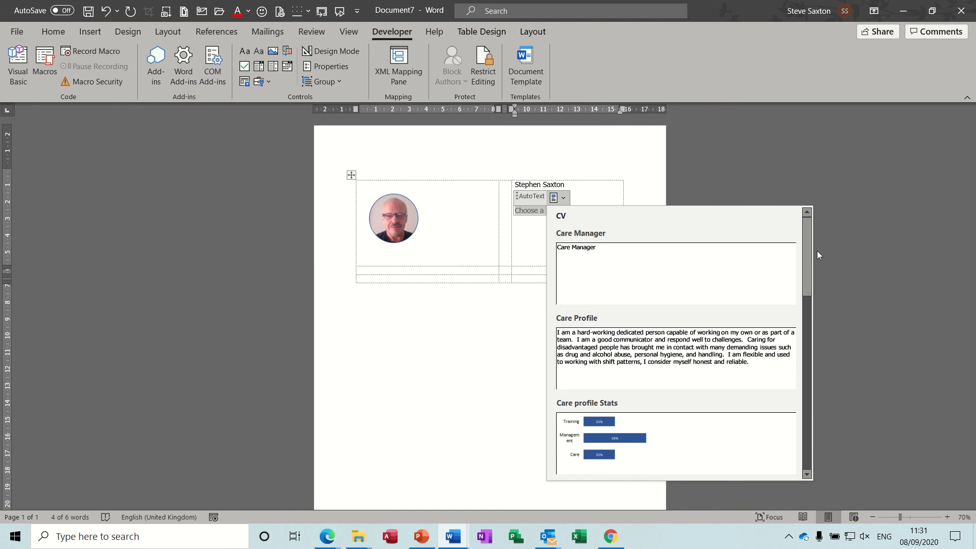
{"action": "left_click_drag", "start_coordinate": [806, 252], "coordinate": [803, 354]}
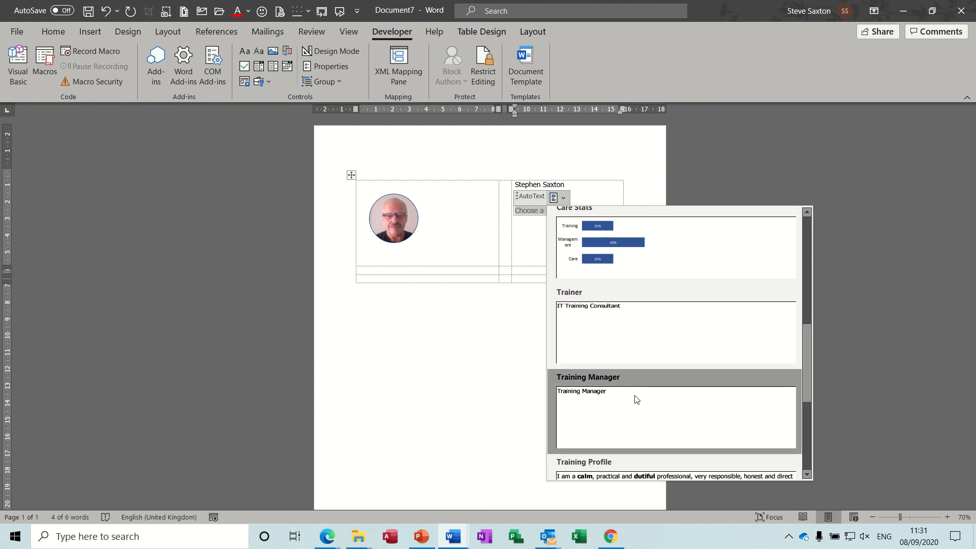
{"action": "left_click", "coordinate": [637, 403]}
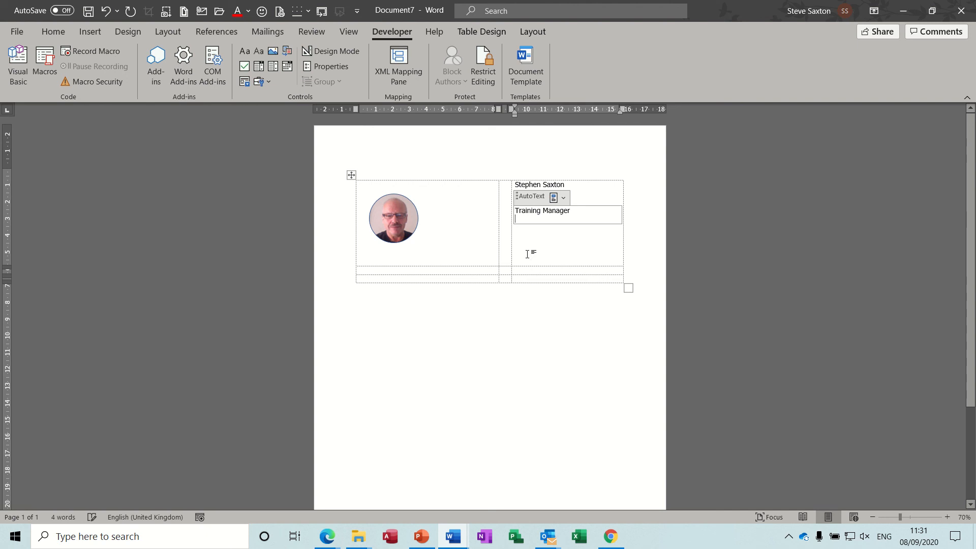
{"action": "left_click", "coordinate": [465, 270]}
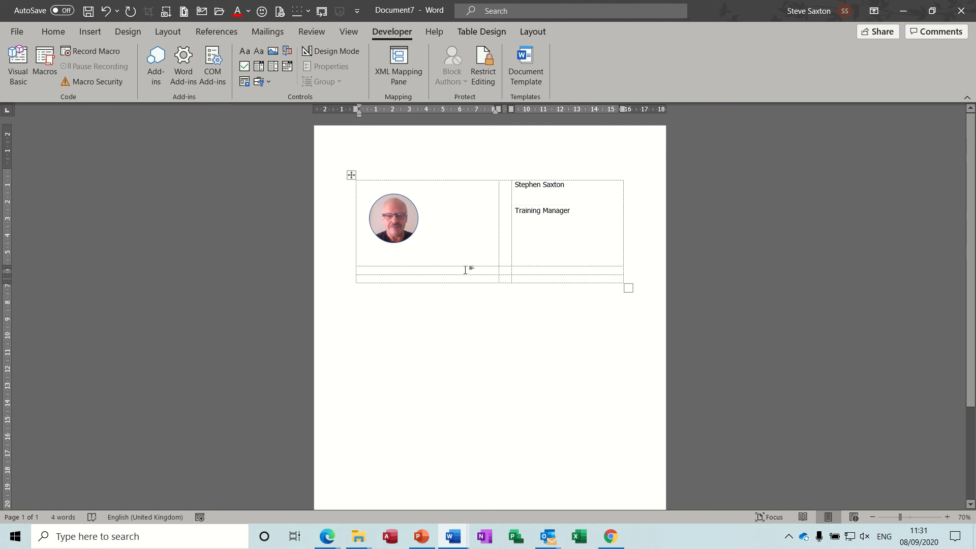
{"action": "type", "text": "Profile"}
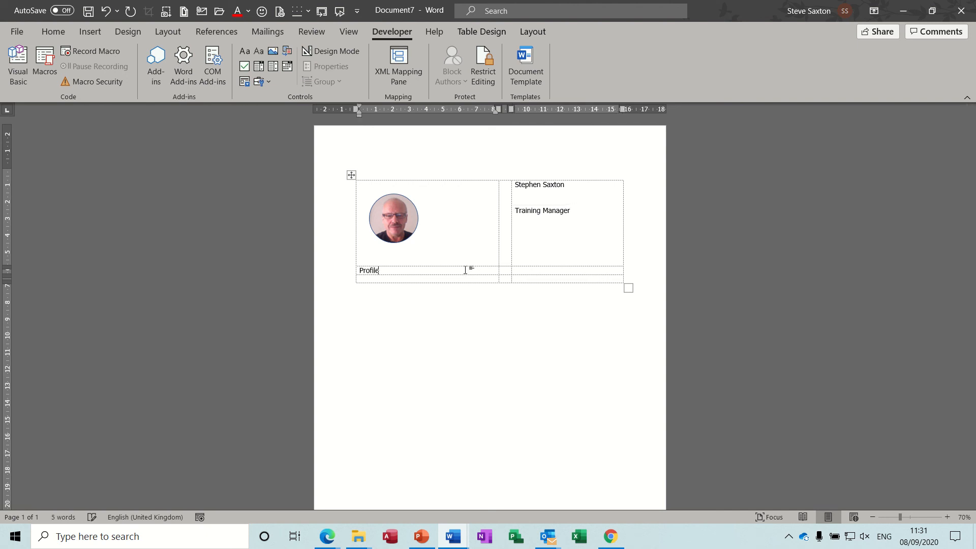
Insert a Building Block Gallery control below Profile, limited to the AutoText gallery and CV category
{"action": "left_click", "coordinate": [418, 280]}
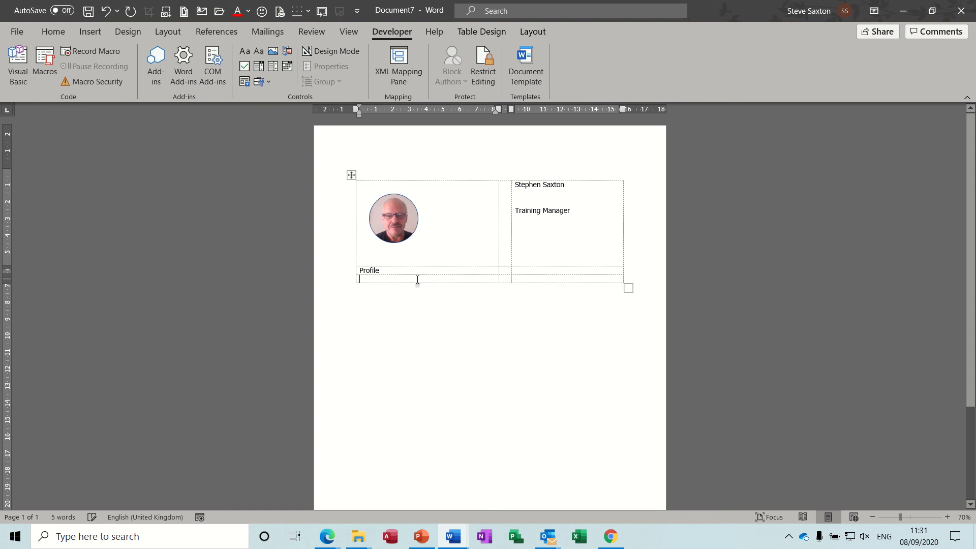
{"action": "left_click", "coordinate": [288, 51]}
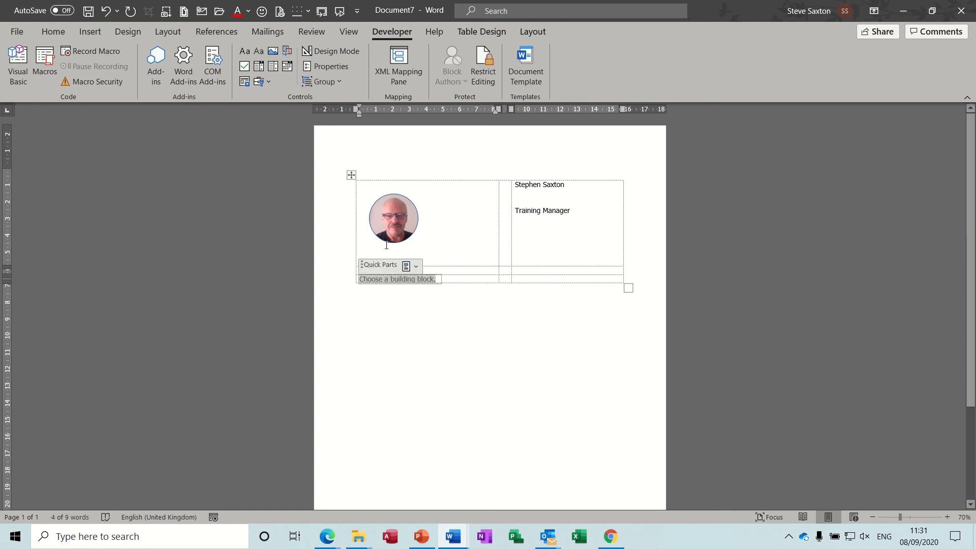
{"action": "left_click", "coordinate": [342, 65]}
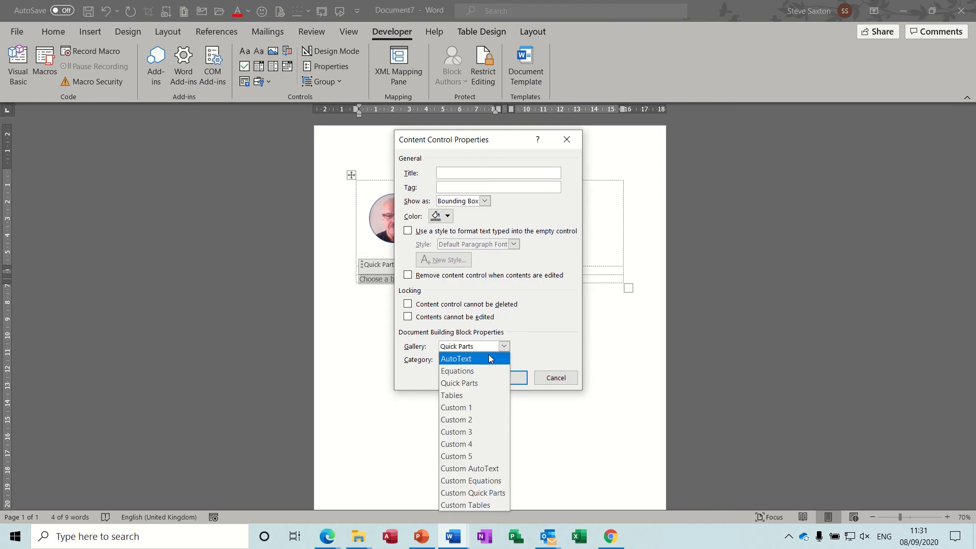
{"action": "left_click", "coordinate": [489, 358]}
{"action": "left_click", "coordinate": [492, 360]}
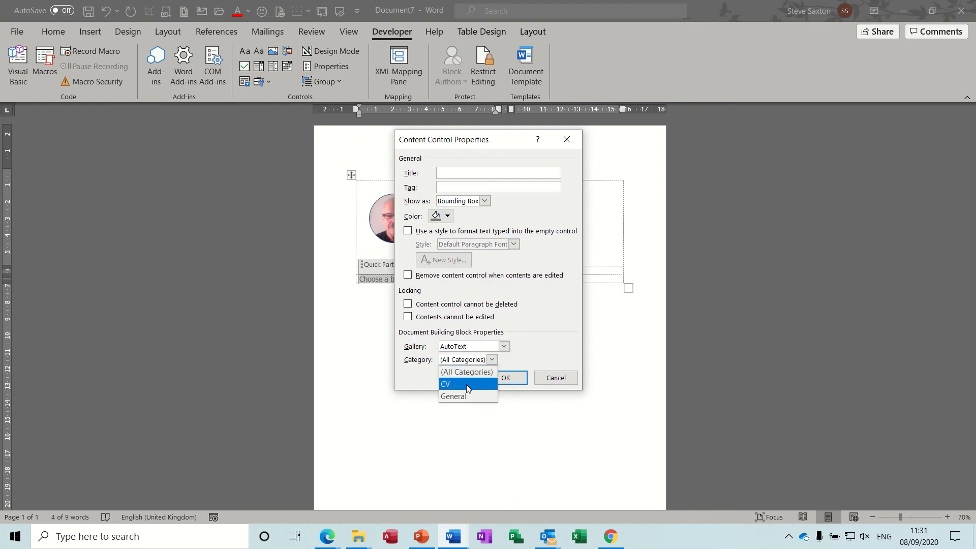
{"action": "left_click", "coordinate": [465, 384]}
{"action": "left_click", "coordinate": [501, 381]}
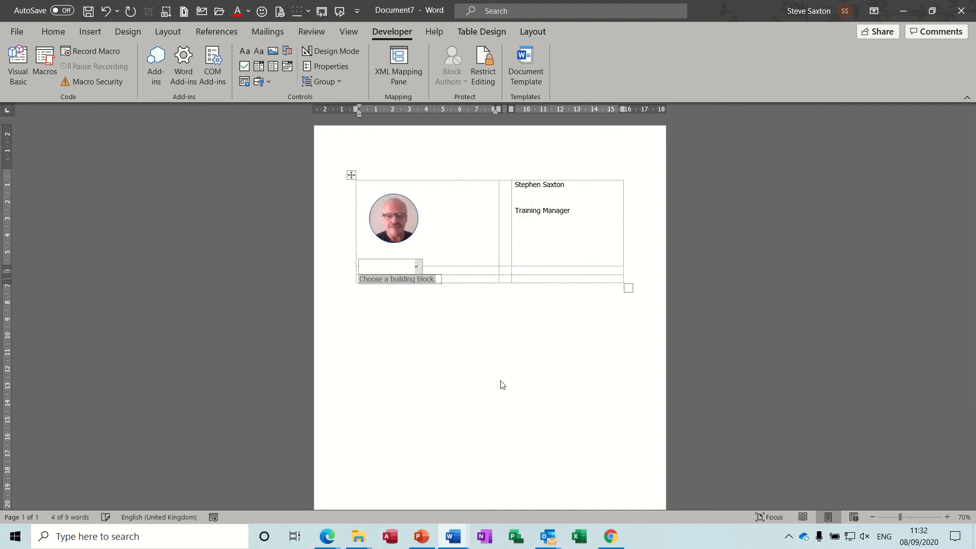
Pick the Training Profile paragraph from the control's CV building blocks
{"action": "left_click", "coordinate": [410, 267]}
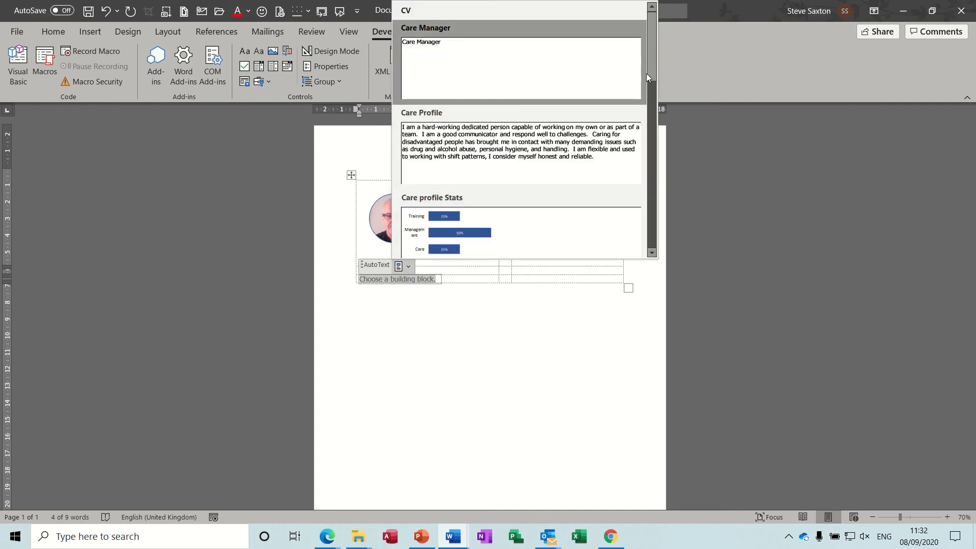
{"action": "left_click_drag", "start_coordinate": [651, 61], "coordinate": [650, 192]}
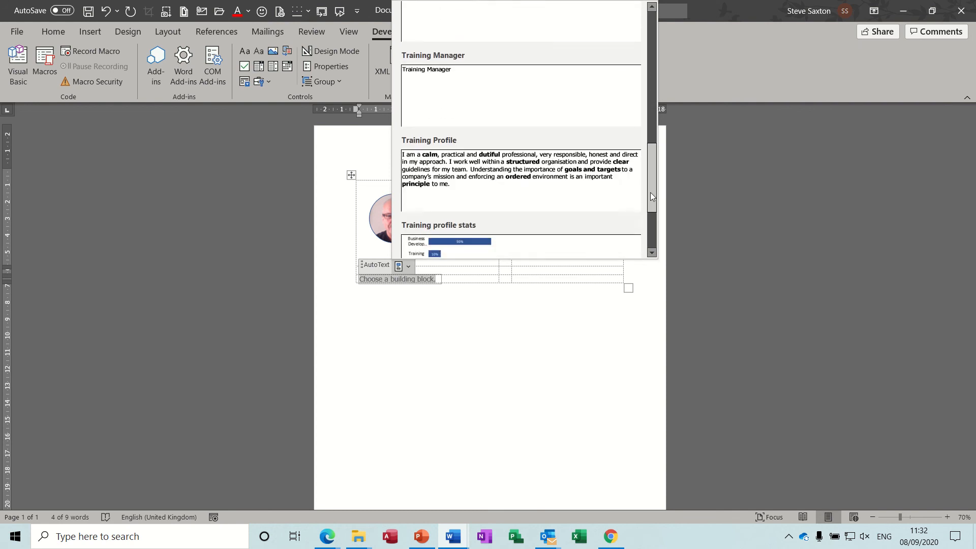
{"action": "left_click", "coordinate": [539, 168]}
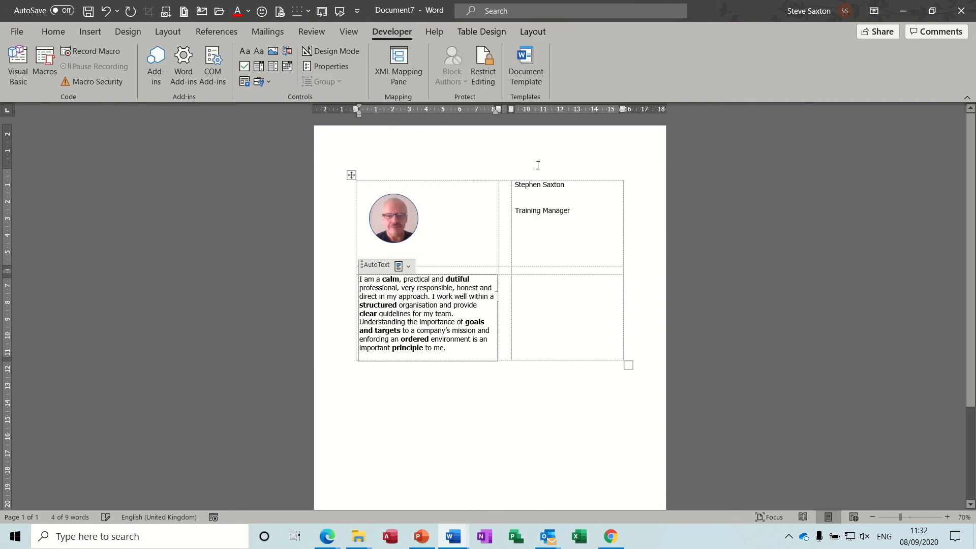
Type the Education heading, add a bottom table row, and label its cells Contact Info and Skills
{"action": "left_click", "coordinate": [534, 349]}
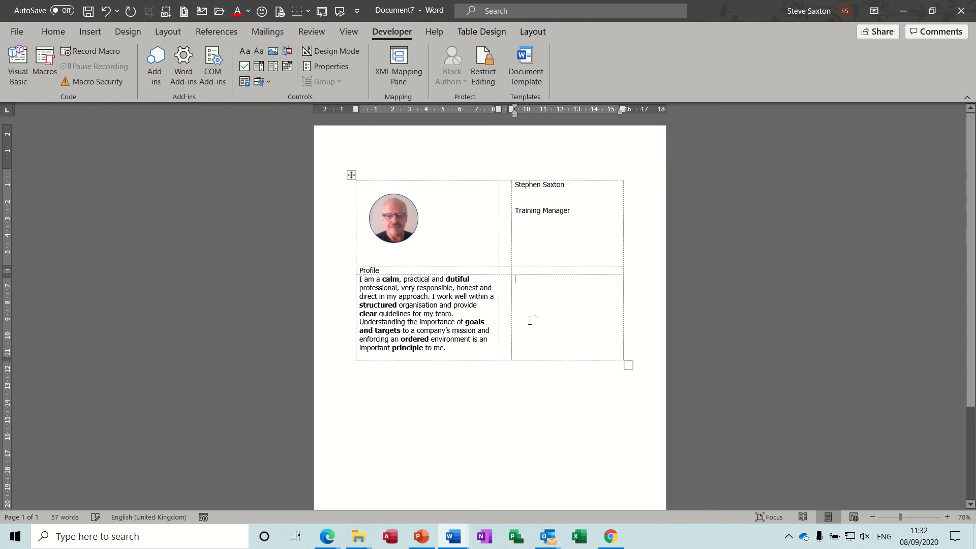
{"action": "type", "text": "Ed"}
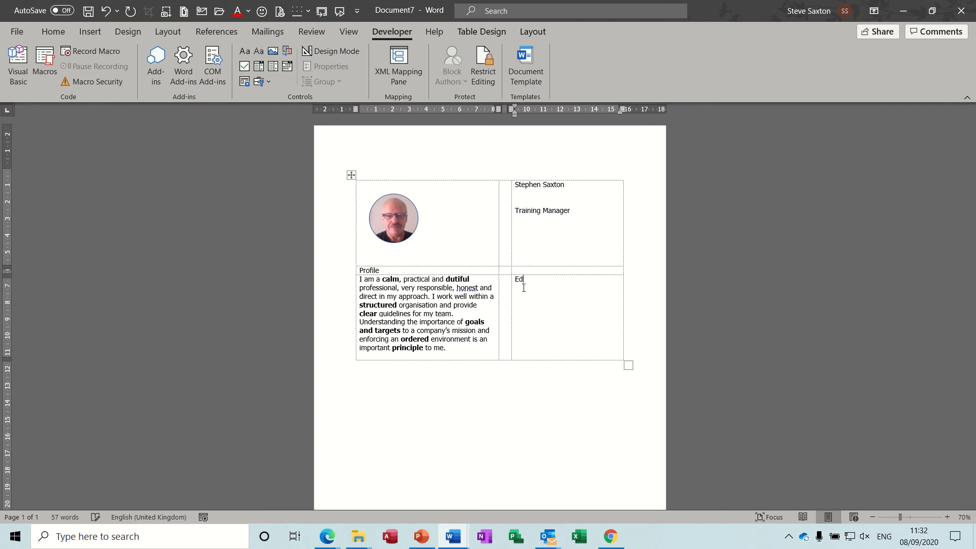
{"action": "type", "text": "ucation"}
{"action": "key", "text": "Return"}
{"action": "key", "text": "Tab"}
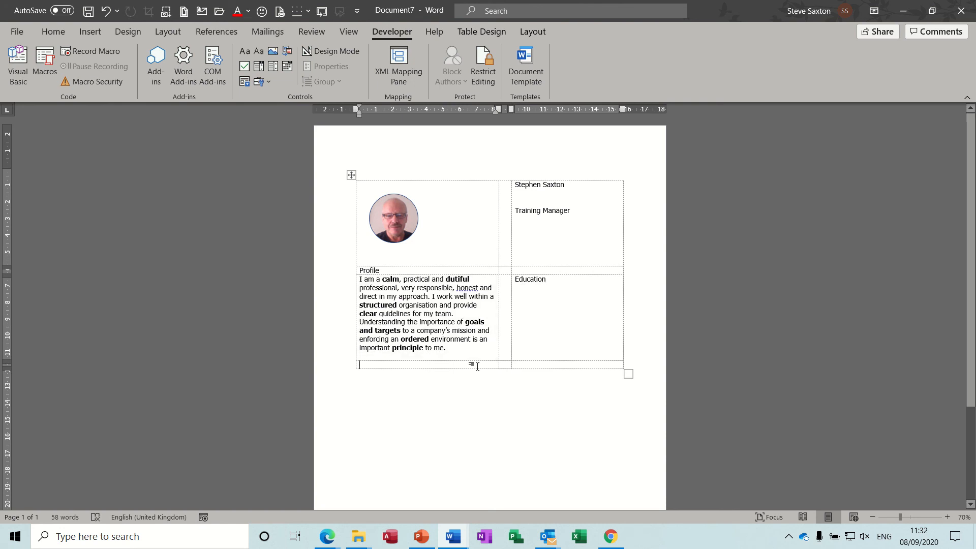
{"action": "type", "text": "C"}
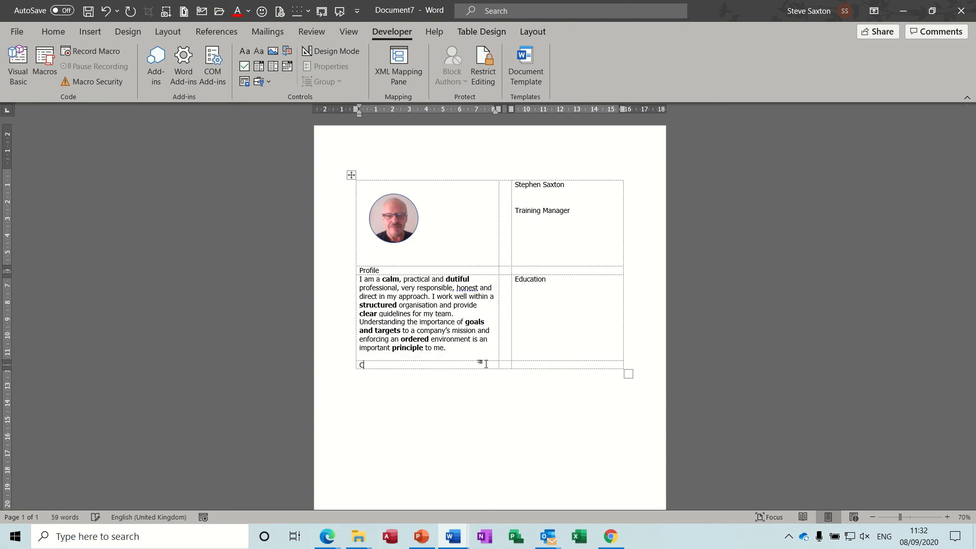
{"action": "type", "text": "ontact Info"}
{"action": "key", "text": "Tab"}
{"action": "key", "text": "Tab"}
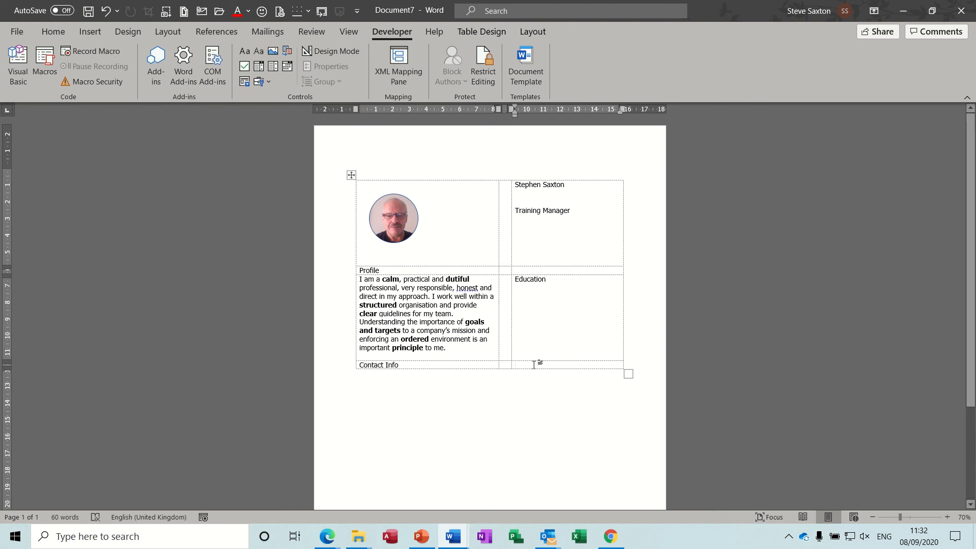
{"action": "type", "text": "St"}
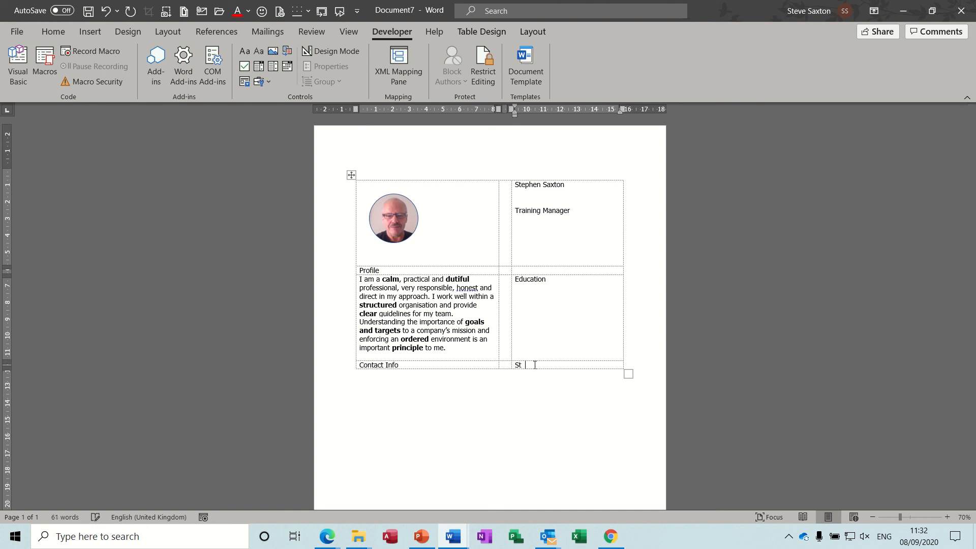
{"action": "type", "text": "kills"}
{"action": "key", "text": "Return"}
{"action": "key", "text": "Return"}
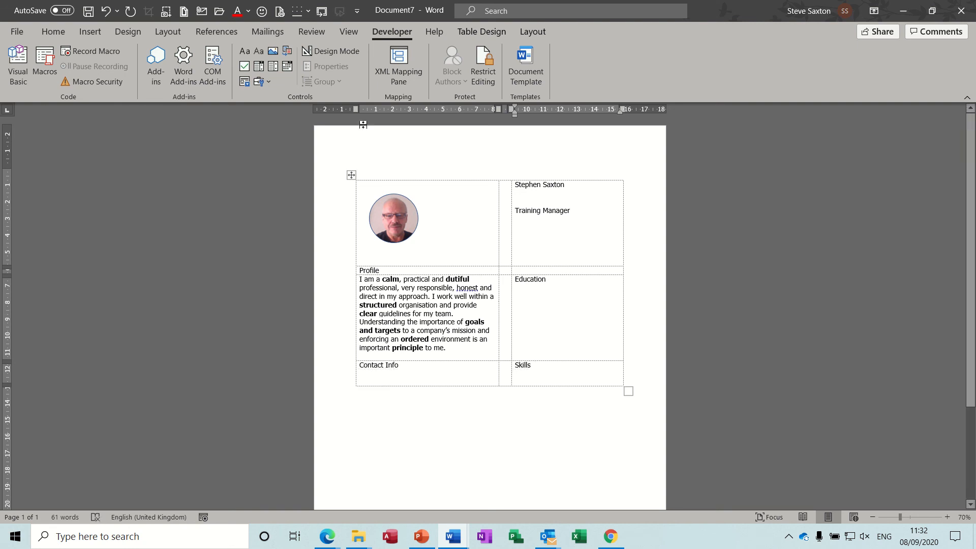
Insert a Building Block Gallery control under Skills, set to the AutoText gallery and CV category
{"action": "left_click", "coordinate": [287, 52]}
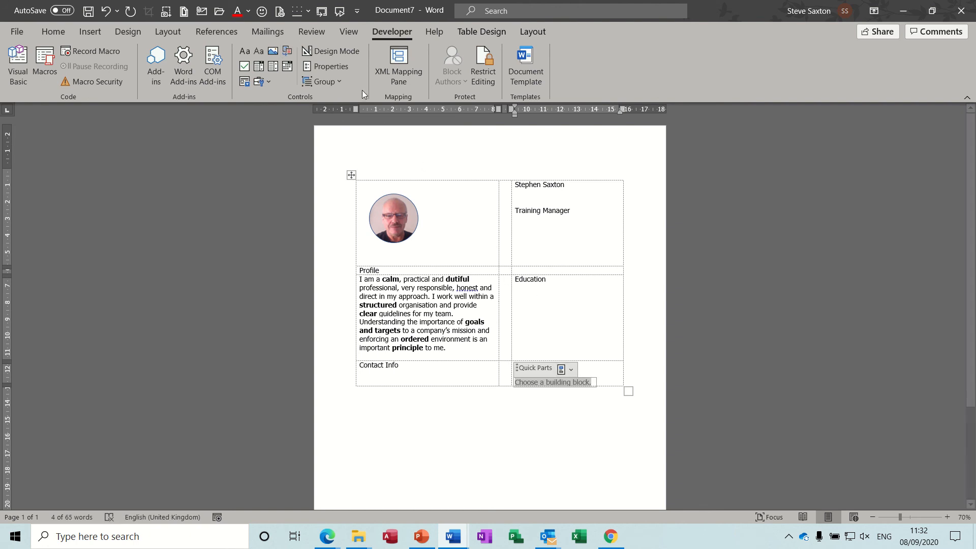
{"action": "left_click", "coordinate": [341, 70]}
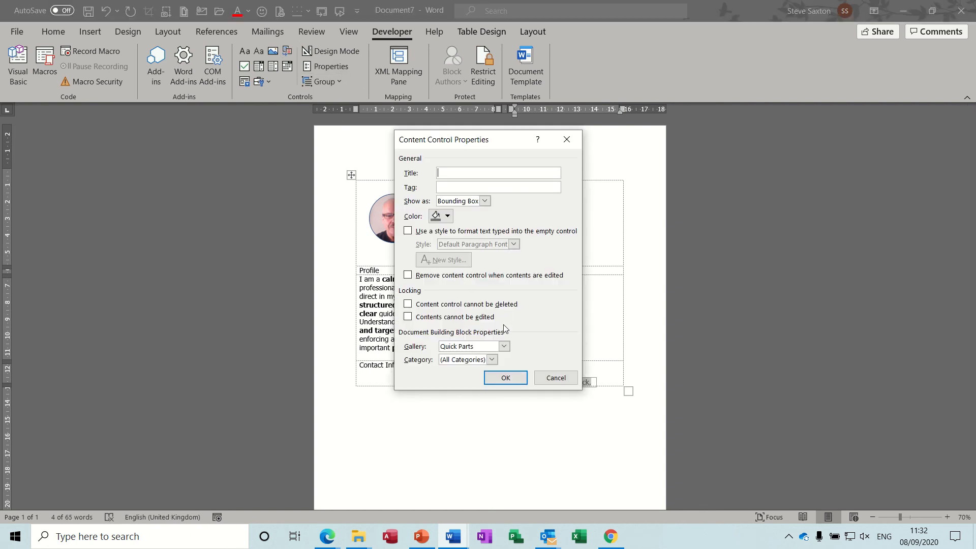
{"action": "left_click", "coordinate": [504, 345]}
{"action": "left_click", "coordinate": [501, 358]}
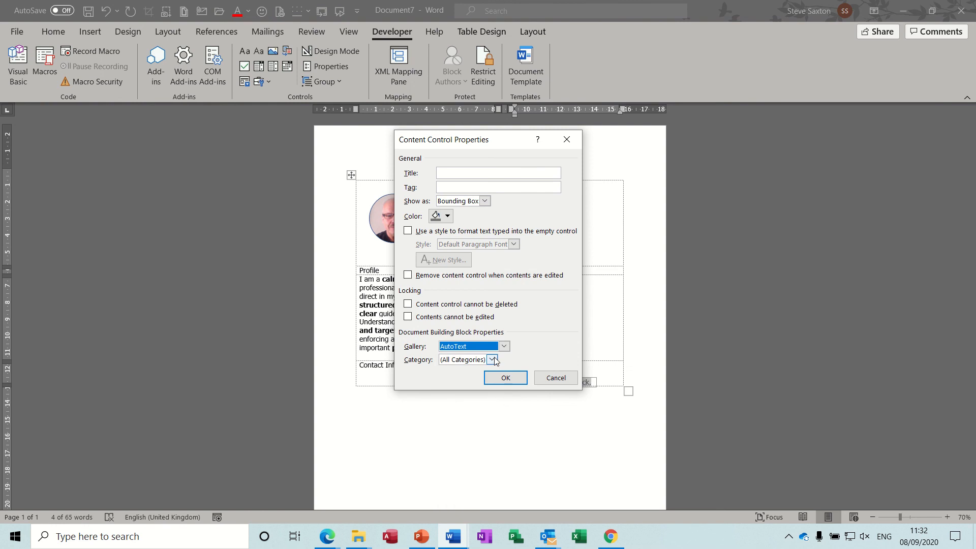
{"action": "left_click", "coordinate": [491, 360]}
{"action": "left_click", "coordinate": [465, 383]}
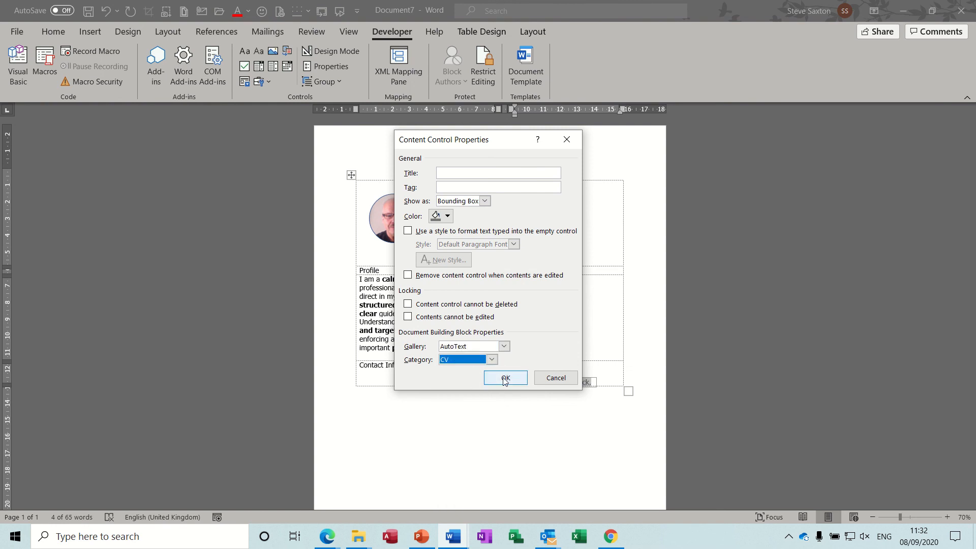
{"action": "left_click", "coordinate": [505, 378]}
Pick the Training Stats bar chart from the control's CV building blocks
{"action": "left_click", "coordinate": [564, 371]}
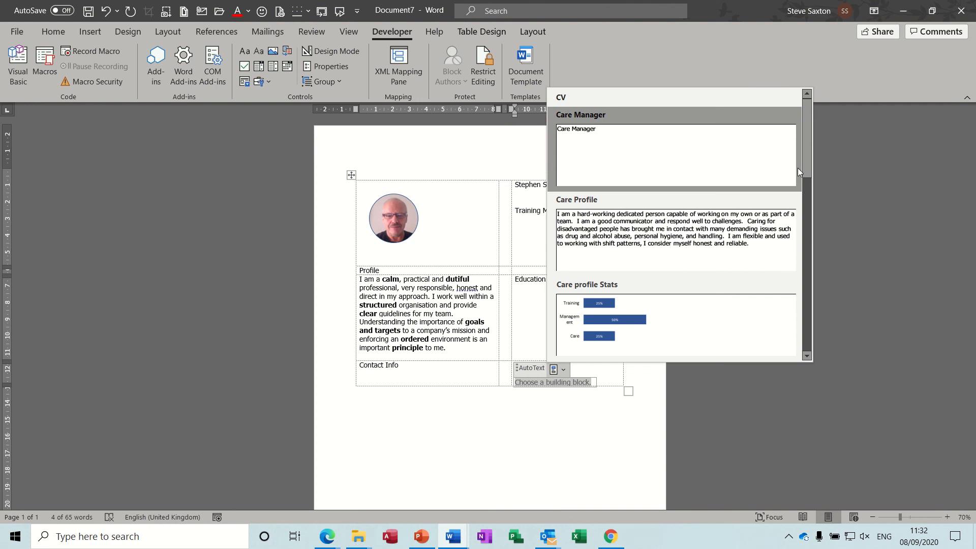
{"action": "left_click_drag", "start_coordinate": [807, 158], "coordinate": [794, 331]}
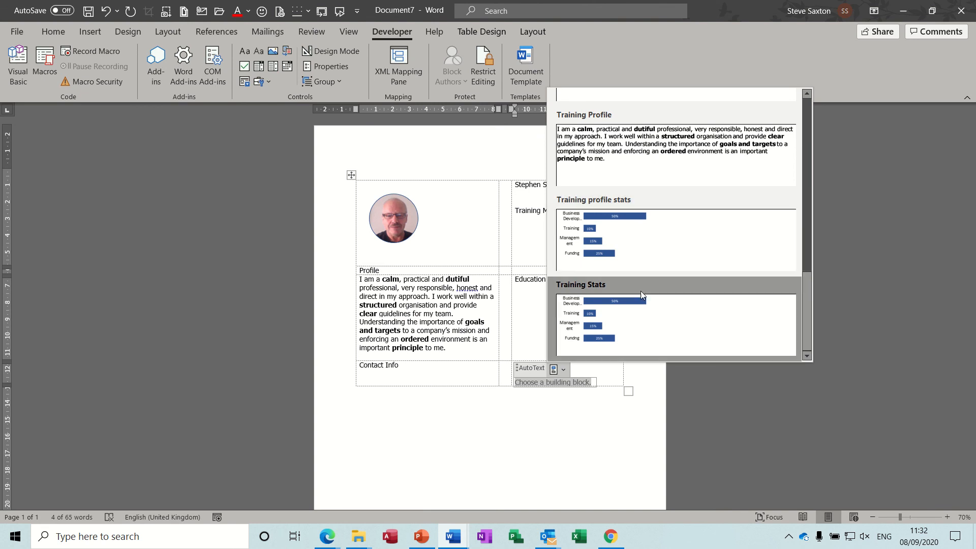
{"action": "left_click", "coordinate": [640, 313]}
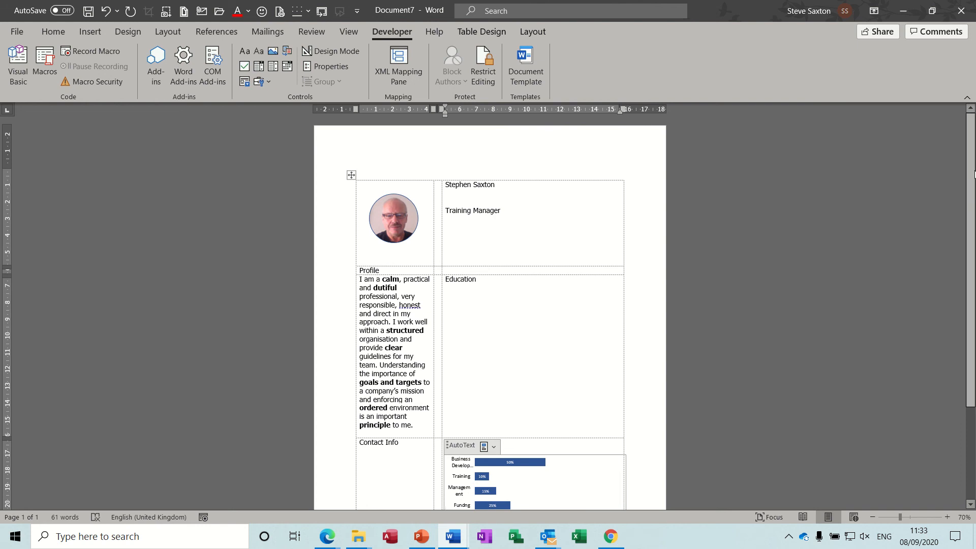
{"action": "scroll", "coordinate": [974, 175], "scroll_direction": "down", "scroll_amount": 3}
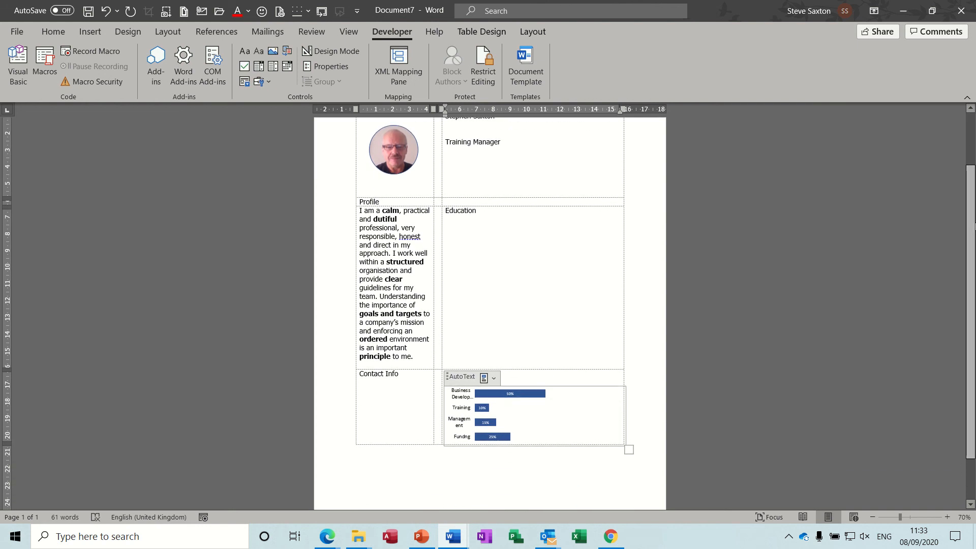
{"action": "left_click", "coordinate": [476, 239]}
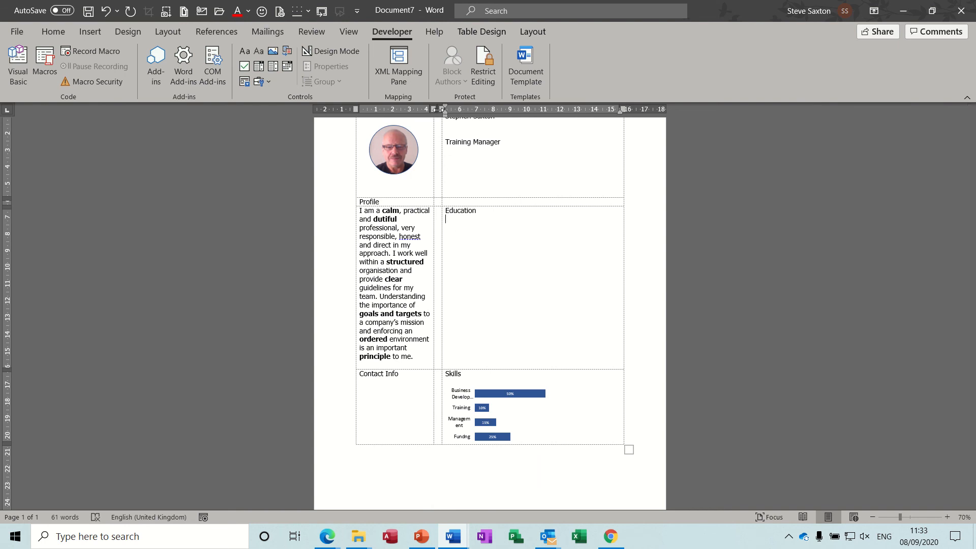
Drag the border between the Profile and Education columns rightward to widen the first column
{"action": "mouse_move", "coordinate": [442, 249]}
{"action": "left_mouse_down"}
{"action": "mouse_move", "coordinate": [469, 249]}
{"action": "mouse_move", "coordinate": [461, 249]}
{"action": "left_mouse_up"}
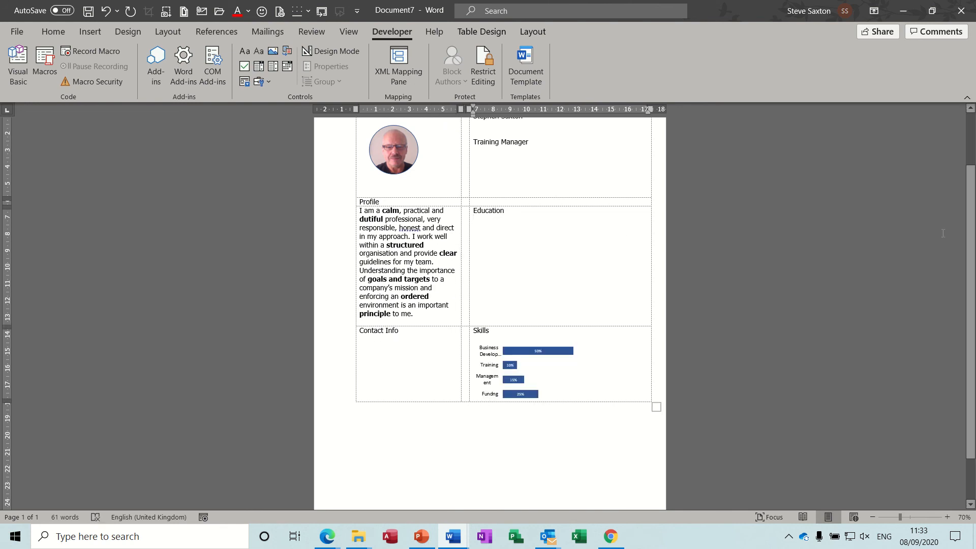
{"action": "scroll", "coordinate": [972, 230], "scroll_direction": "up", "scroll_amount": 3}
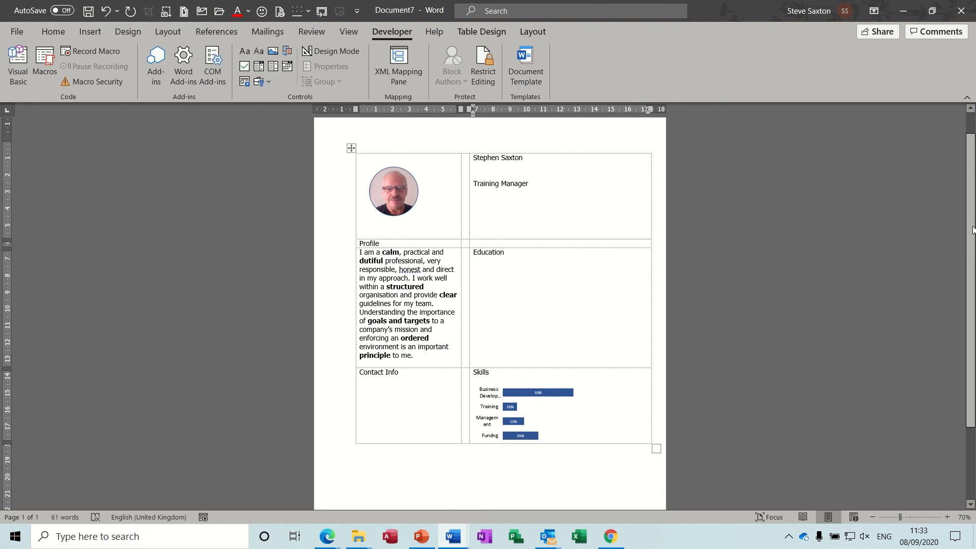
{"action": "left_click", "coordinate": [531, 187]}
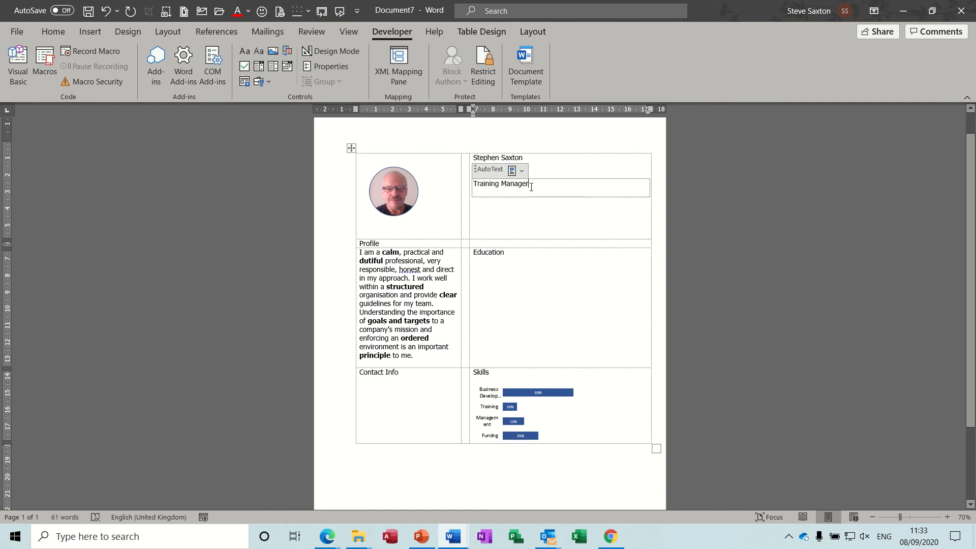
Change the job title to Care Manager and the profile paragraph to Care Profile
{"action": "left_click", "coordinate": [521, 171]}
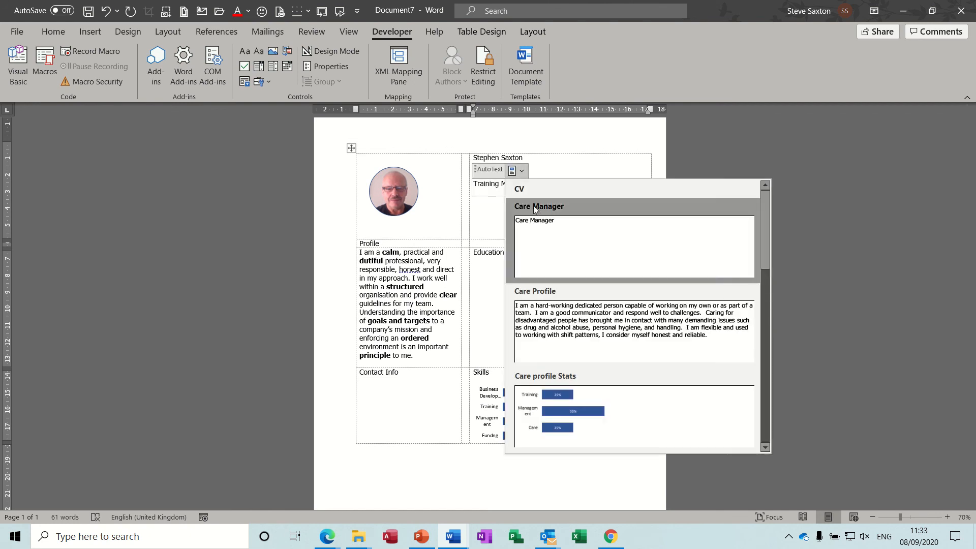
{"action": "left_click", "coordinate": [543, 233]}
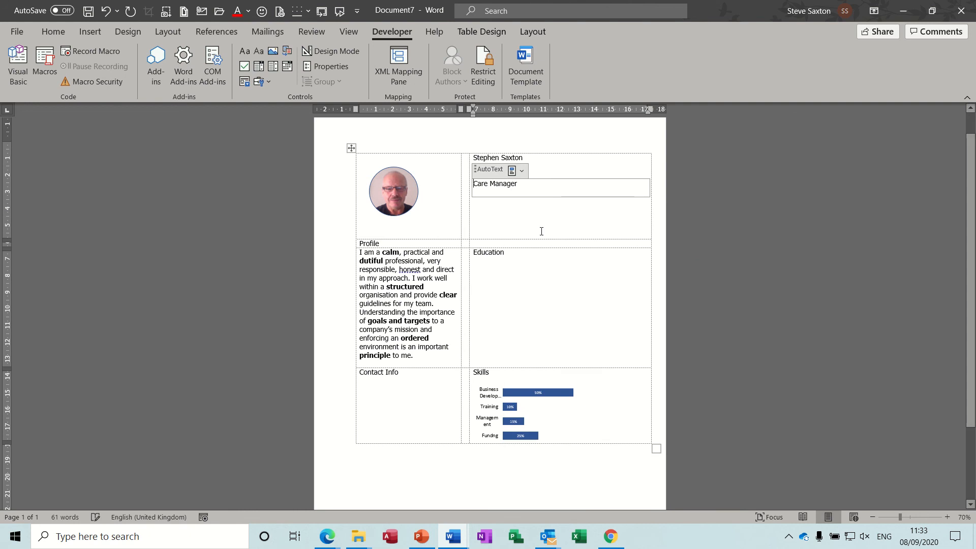
{"action": "left_click", "coordinate": [396, 257]}
{"action": "left_click", "coordinate": [410, 240]}
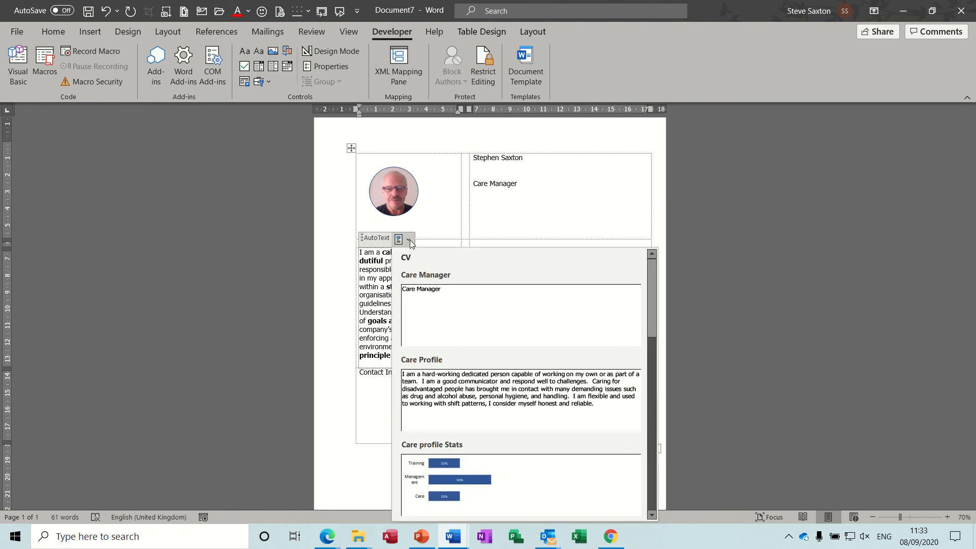
{"action": "left_click", "coordinate": [444, 380]}
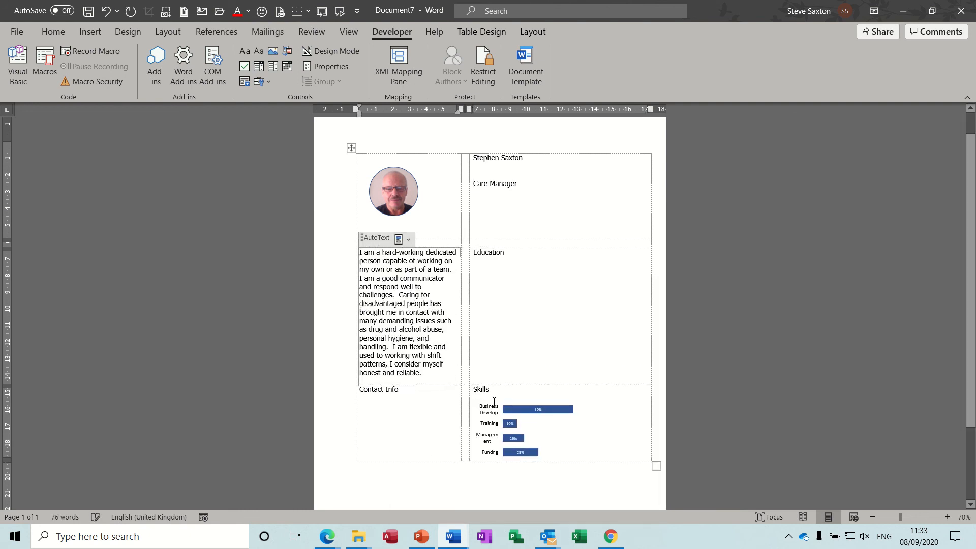
Switch the Skills chart control to the Care profile Stats chart
{"action": "left_click", "coordinate": [494, 401]}
{"action": "left_click", "coordinate": [523, 394]}
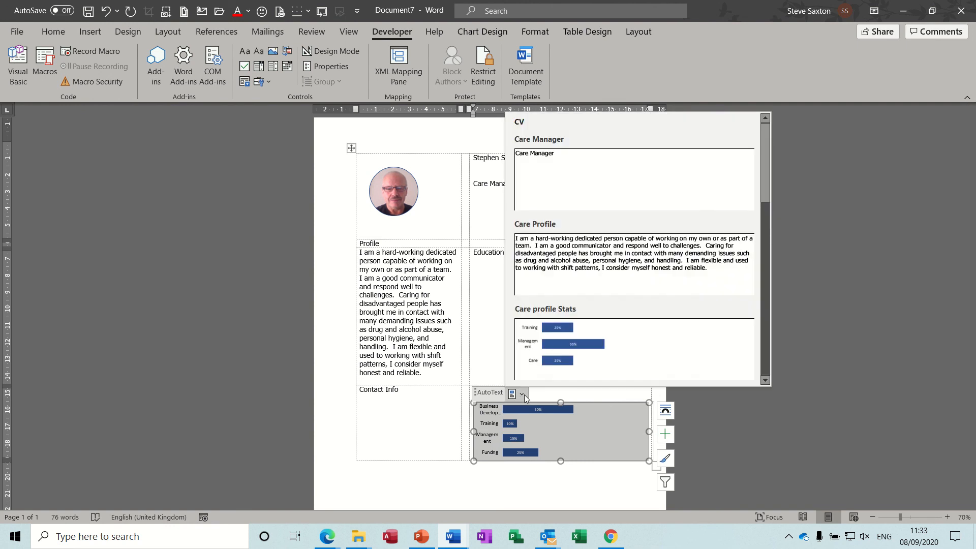
{"action": "left_click", "coordinate": [606, 351]}
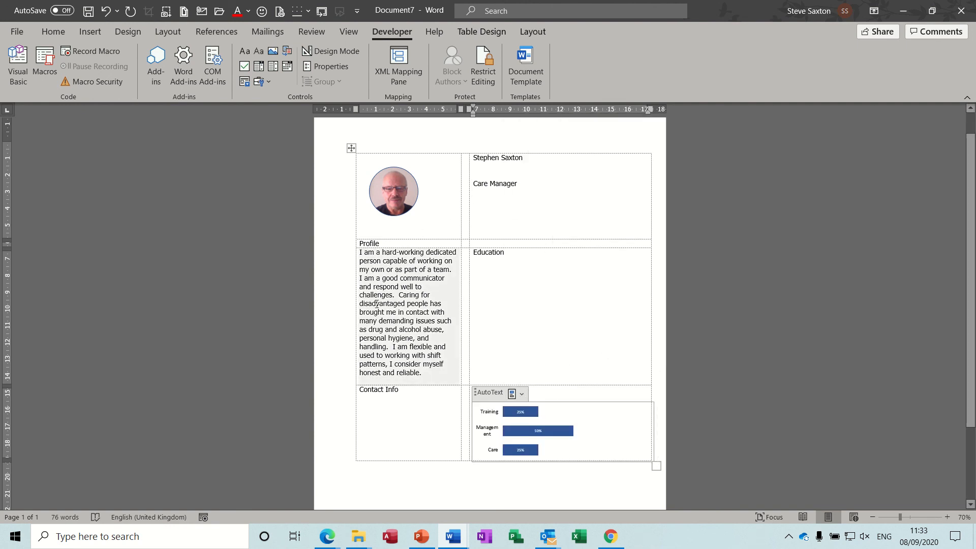
{"action": "left_click", "coordinate": [503, 263]}
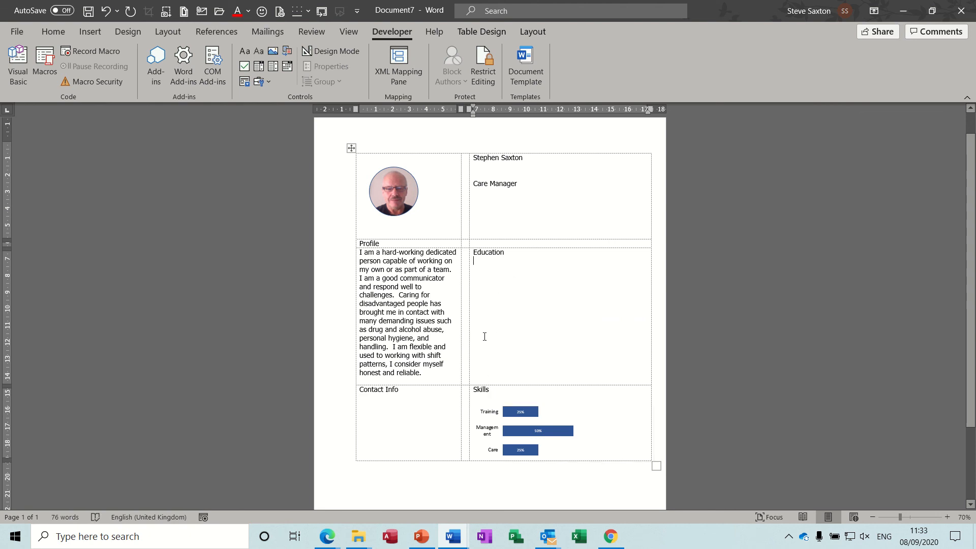
Type a 'Work History' heading a few blank lines below Education in the right-hand cell
{"action": "key", "text": "Return"}
{"action": "key", "text": "Return"}
{"action": "key", "text": "Return"}
{"action": "key", "text": "Return"}
{"action": "key", "text": "Return"}
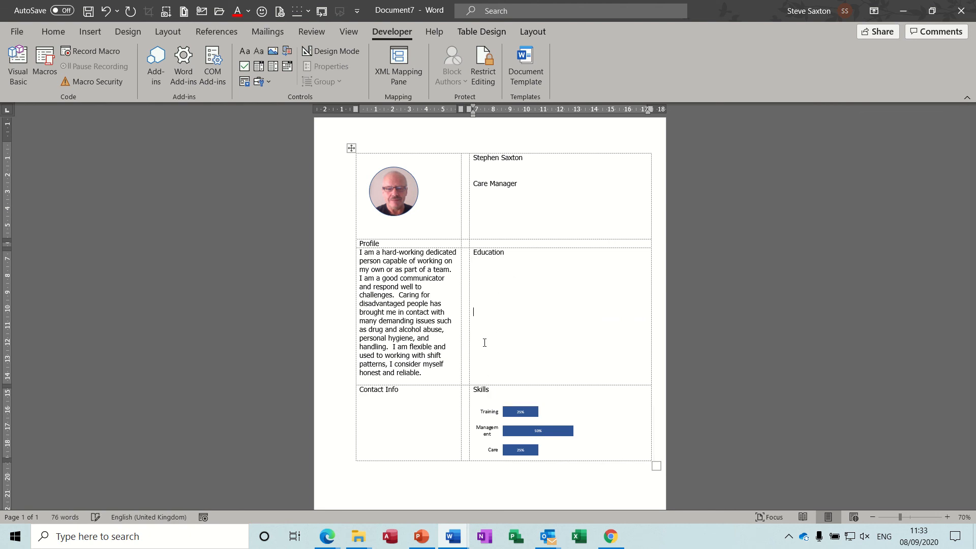
{"action": "type", "text": "Work History"}
{"action": "left_click", "coordinate": [499, 268]}
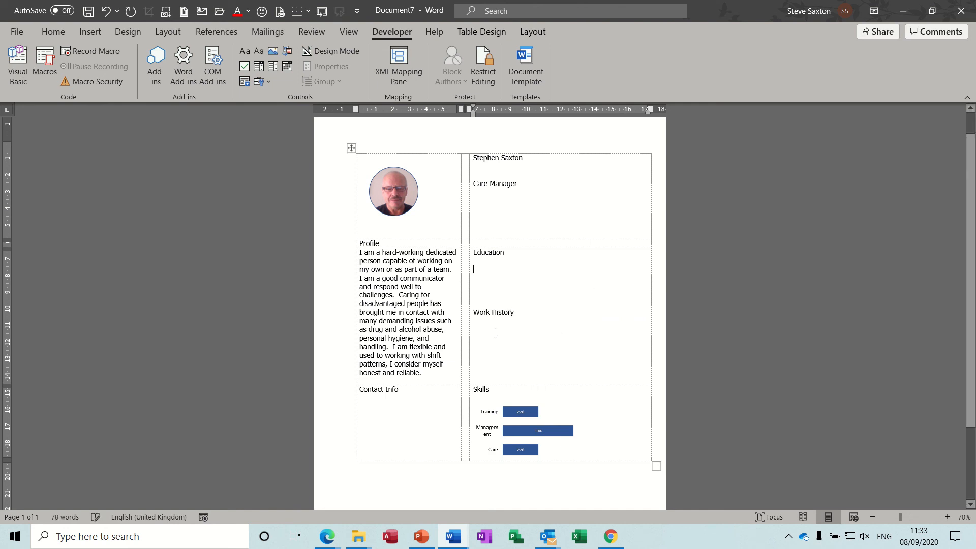
{"action": "left_click", "coordinate": [494, 335]}
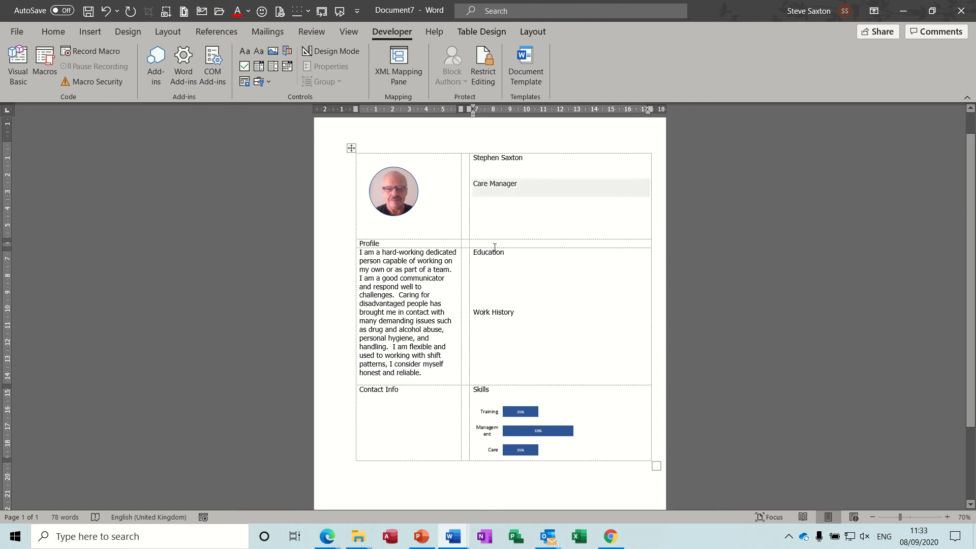
{"action": "left_click", "coordinate": [483, 278]}
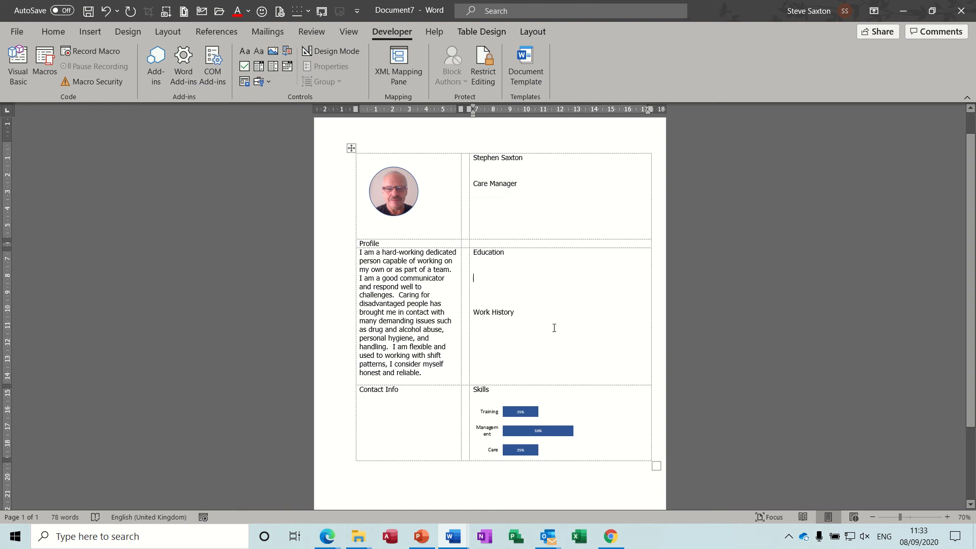